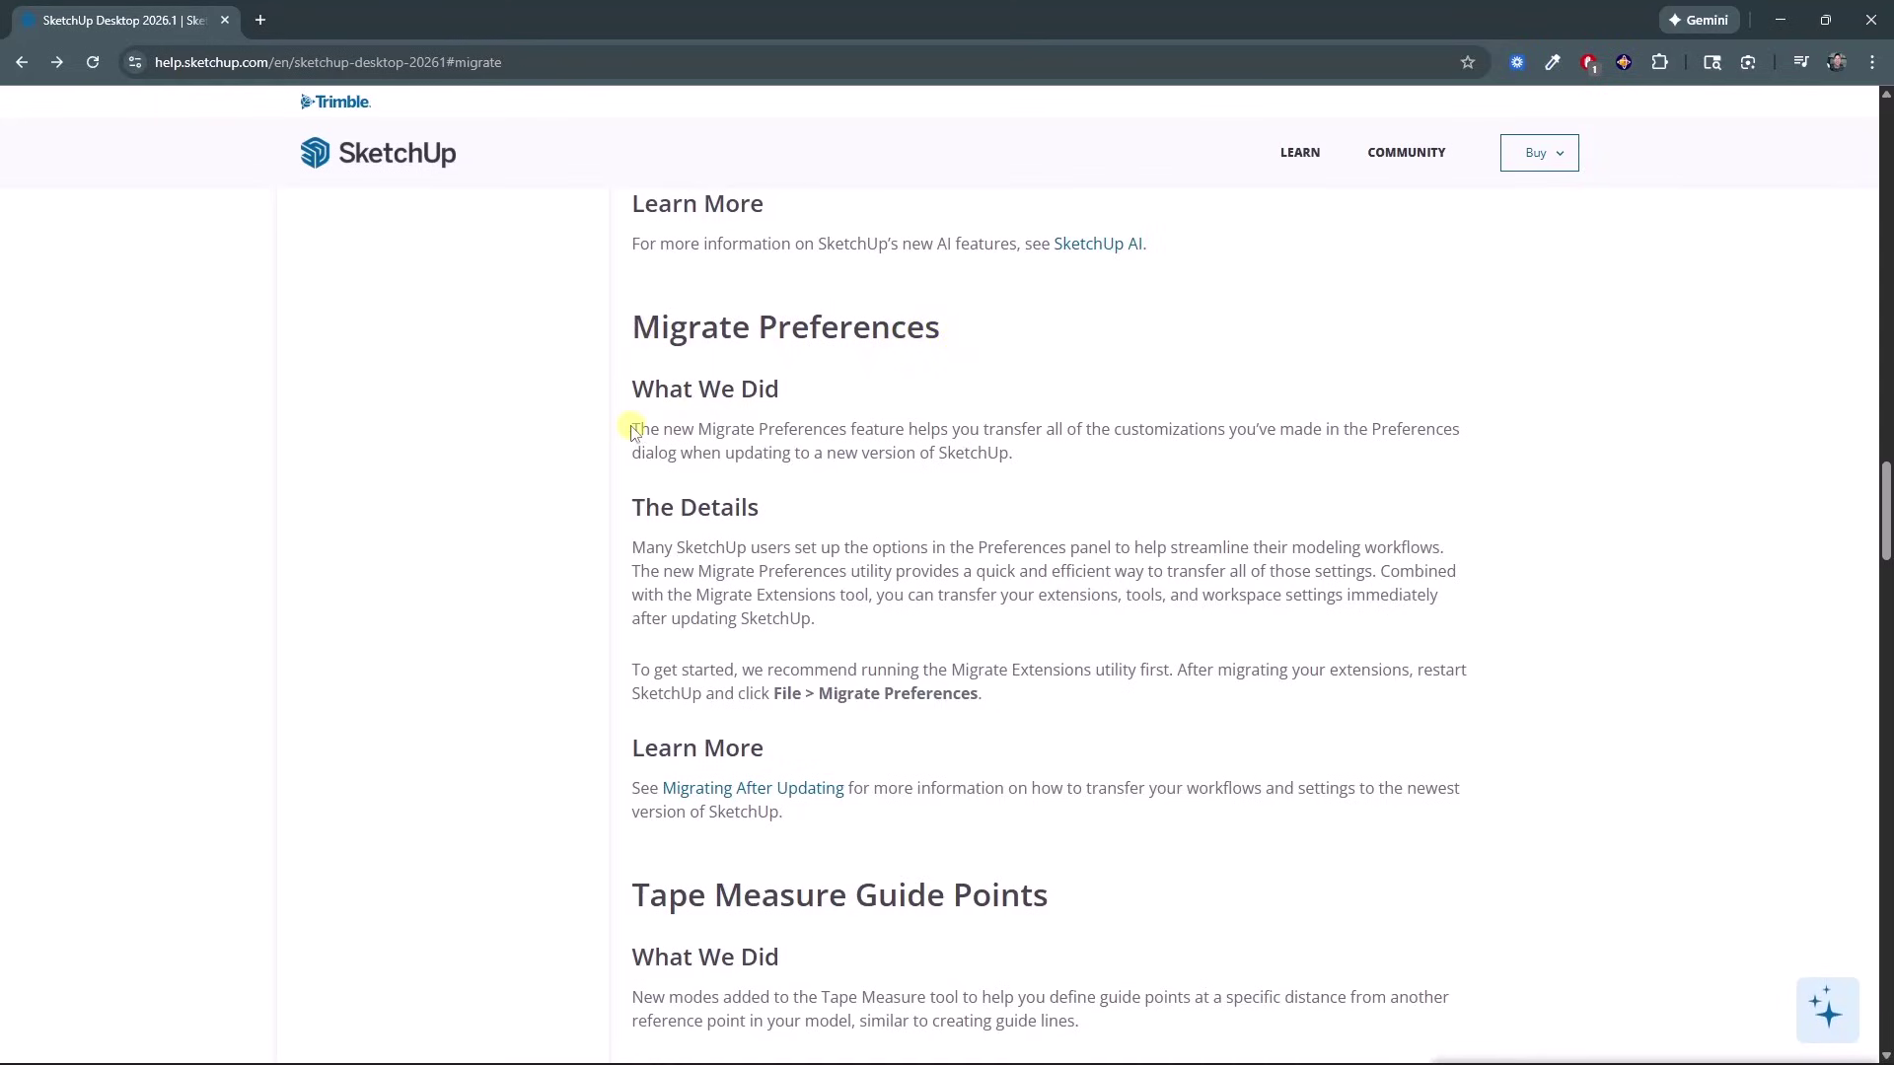
# Highlight the 'What We Did' paragraph in the Help Center's Migrate Preferences release notes
pyautogui.moveTo(632, 431); pyautogui.dragTo(1033, 464)
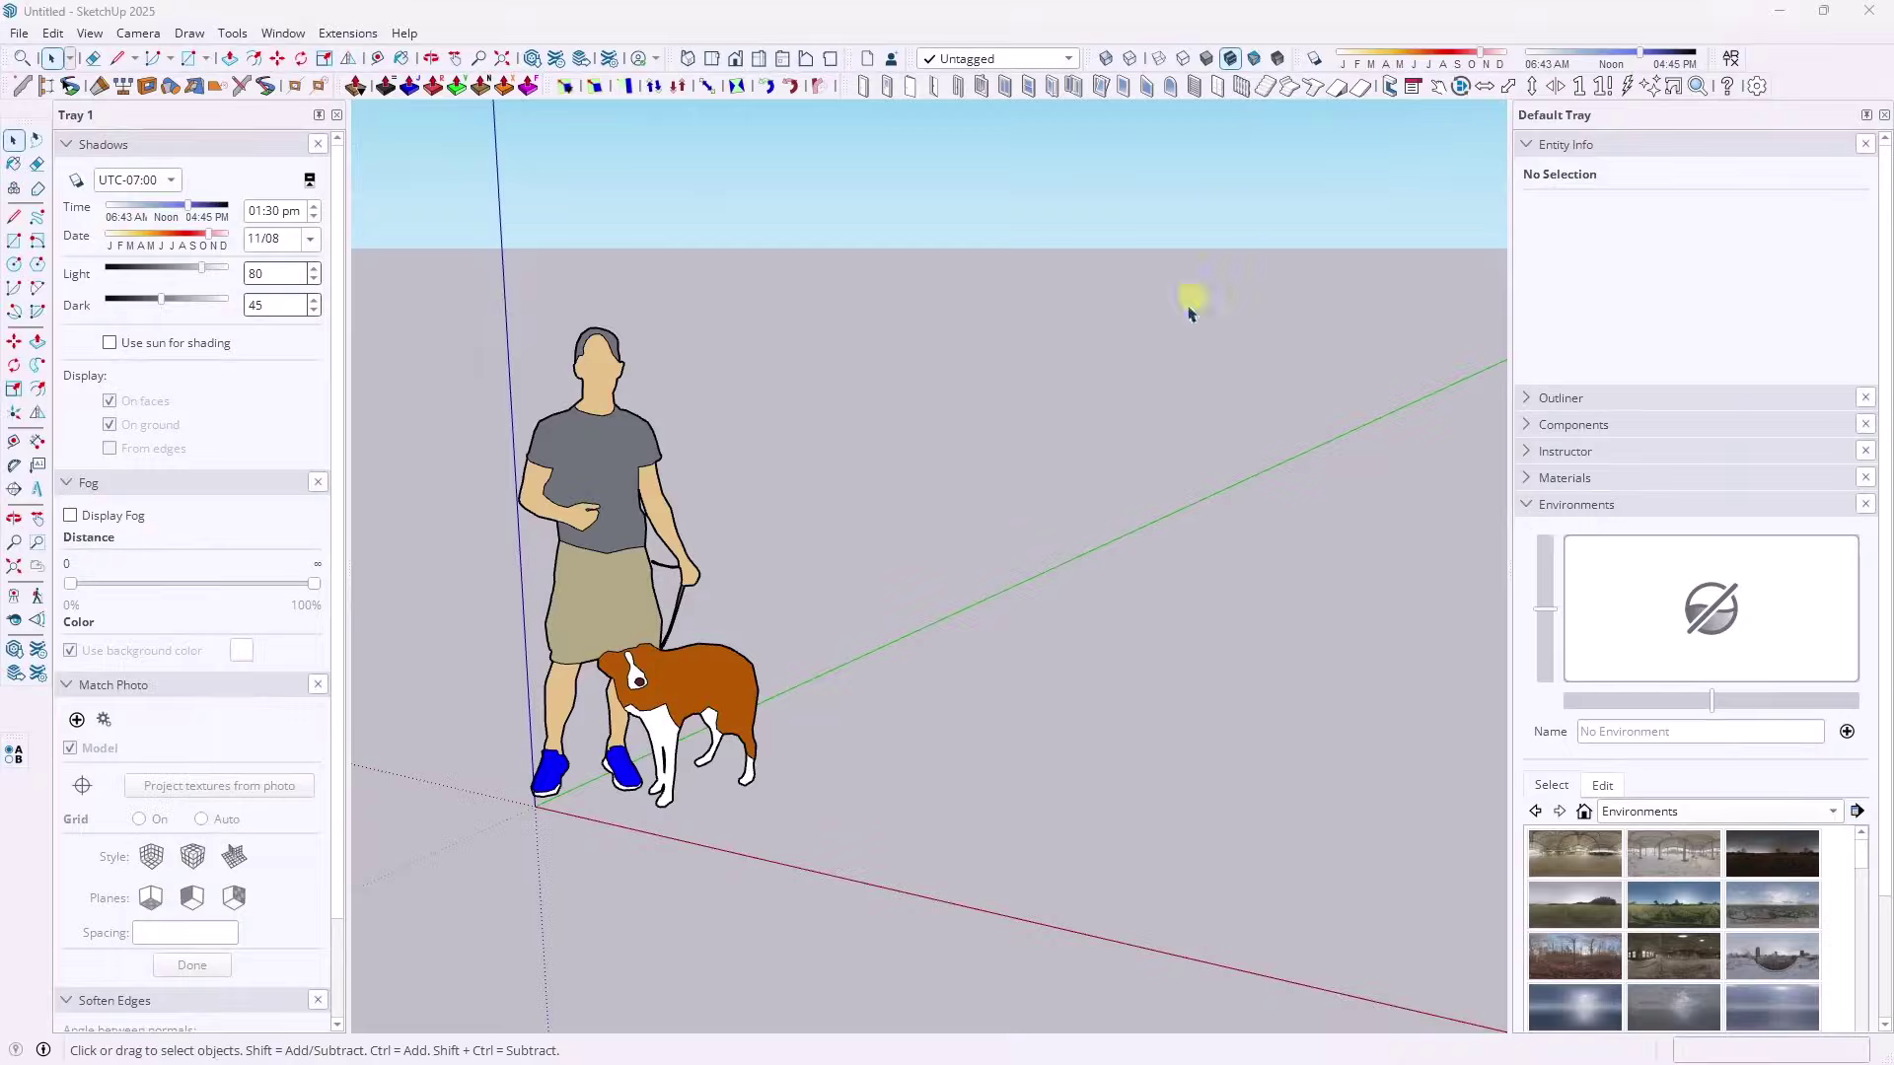
# Minimize the browser to reveal SketchUp 2025 with its customised toolbars and trays
pyautogui.click(1780, 19)
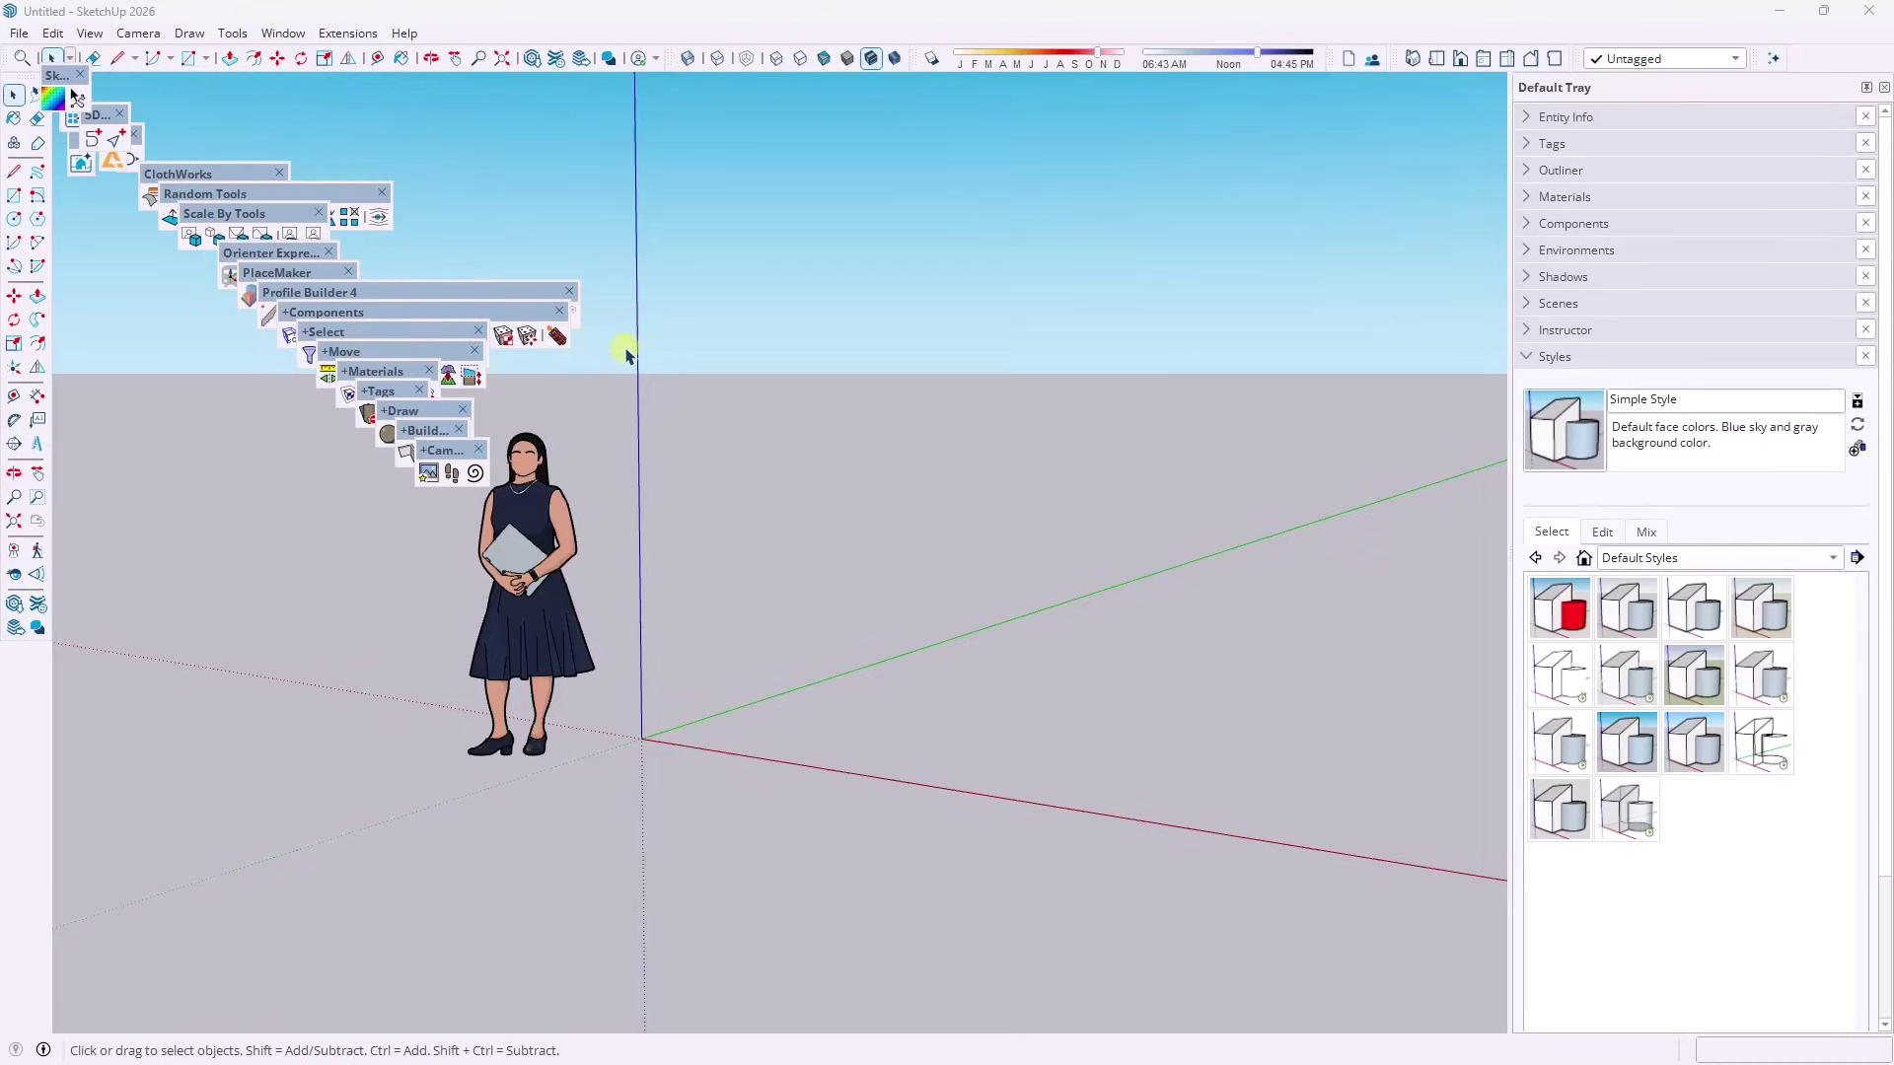
# Look through the Window menu, then move to the File menu's Migrate Preferences command
pyautogui.click(283, 33)
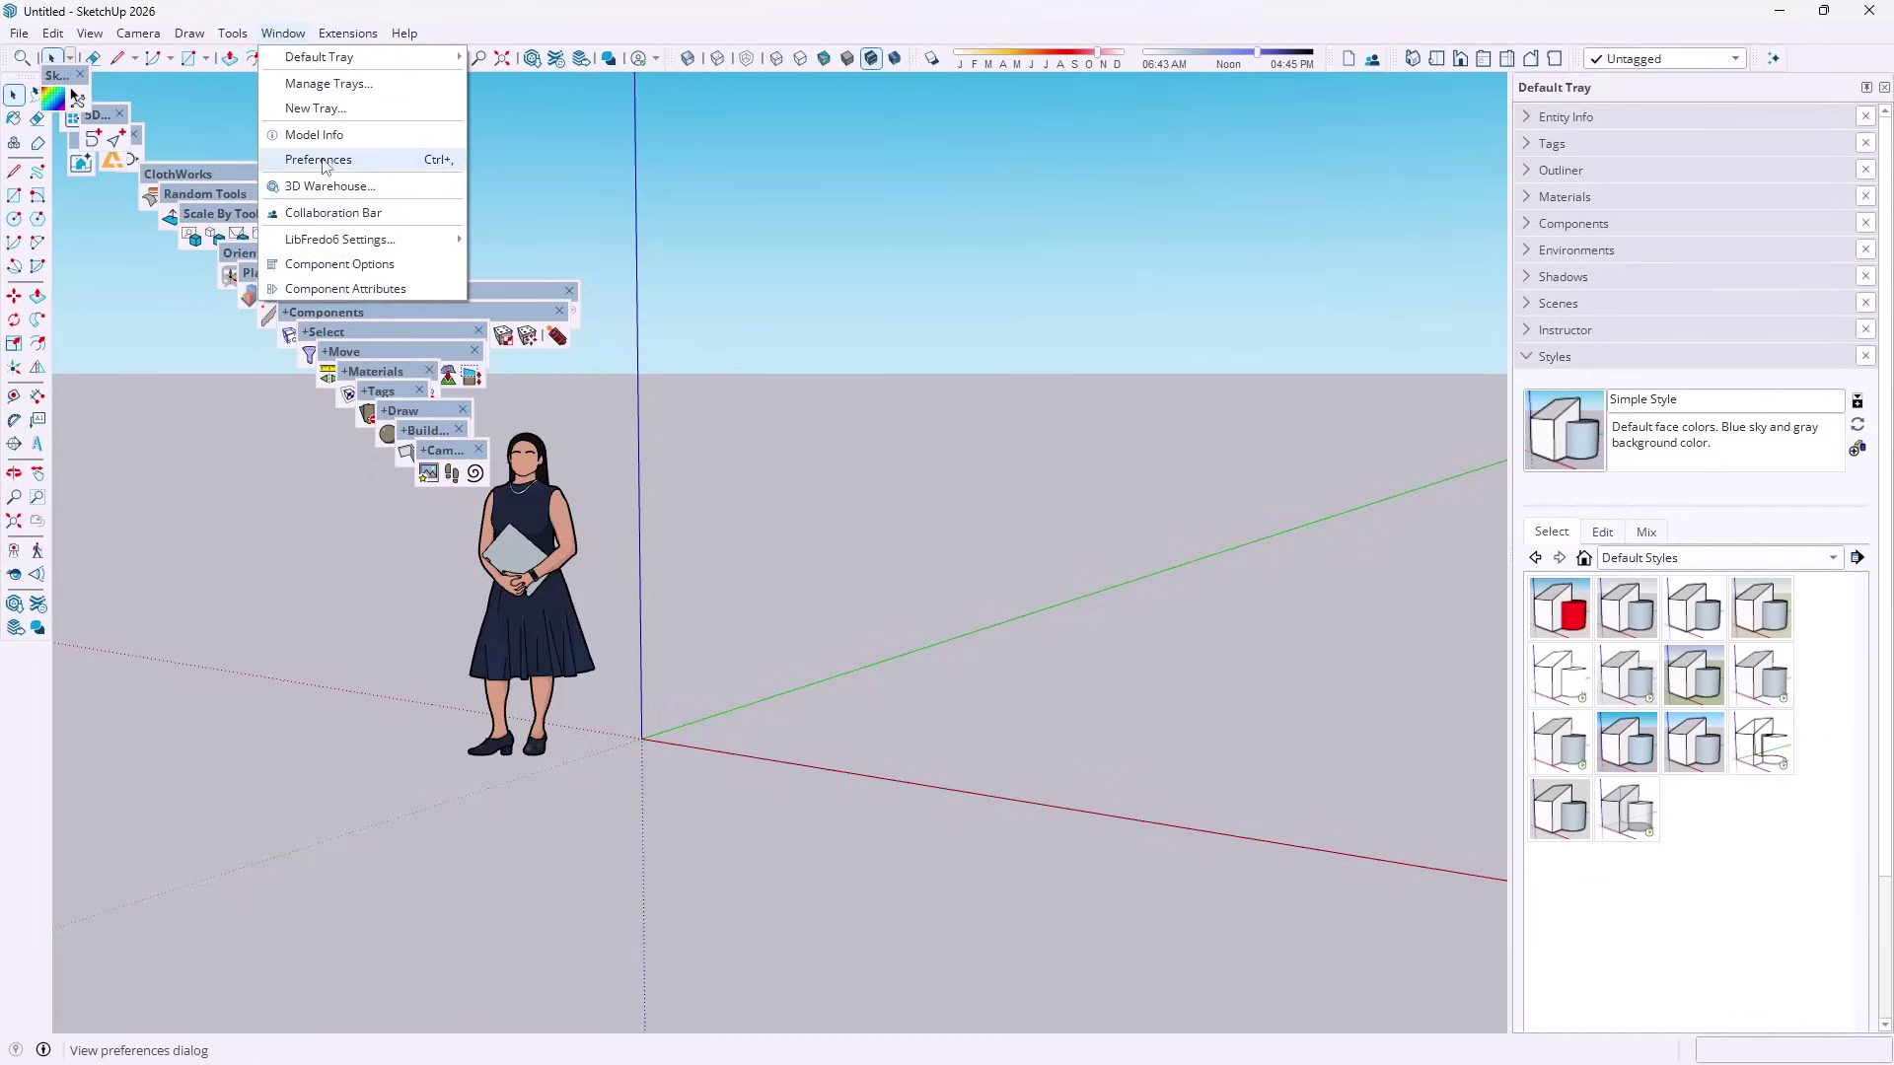
pyautogui.moveTo(23, 34)
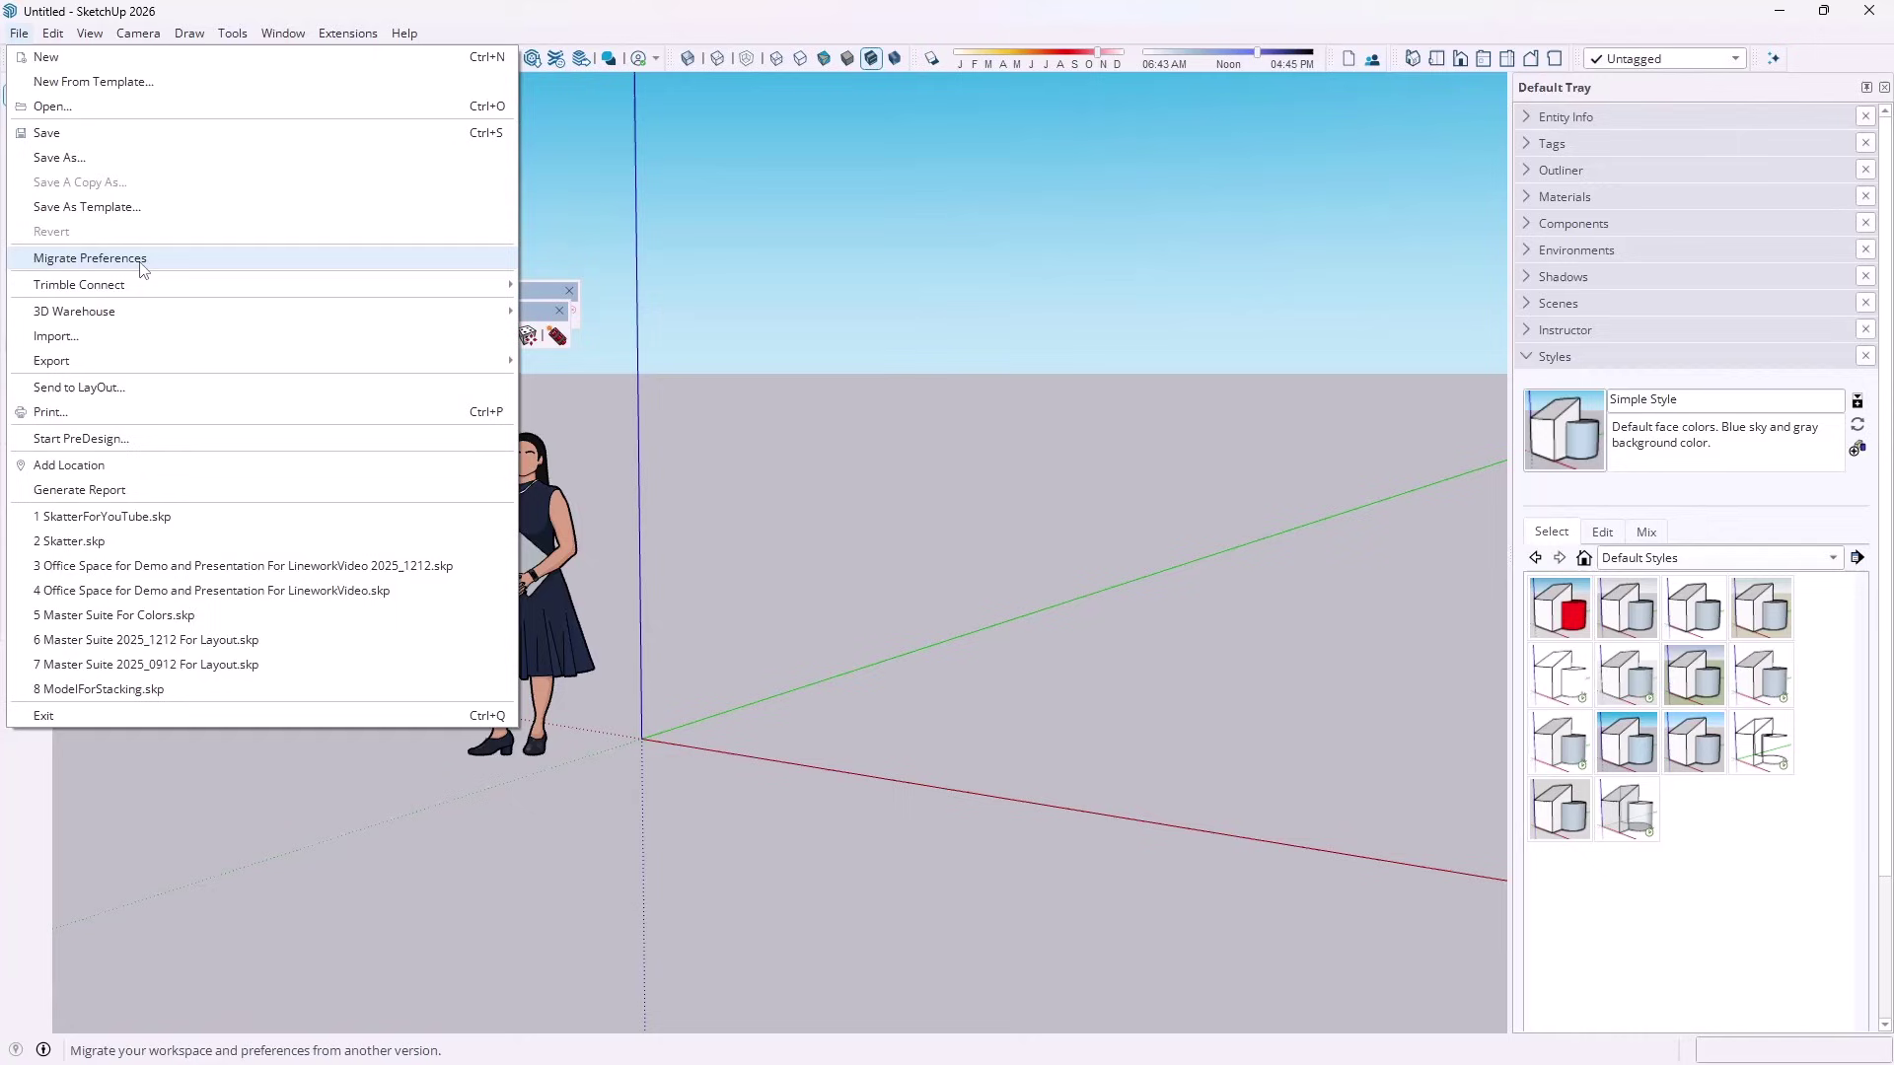
# Run Migrate Preferences with SketchUp 2025 chosen as the source version
pyautogui.click(143, 264)
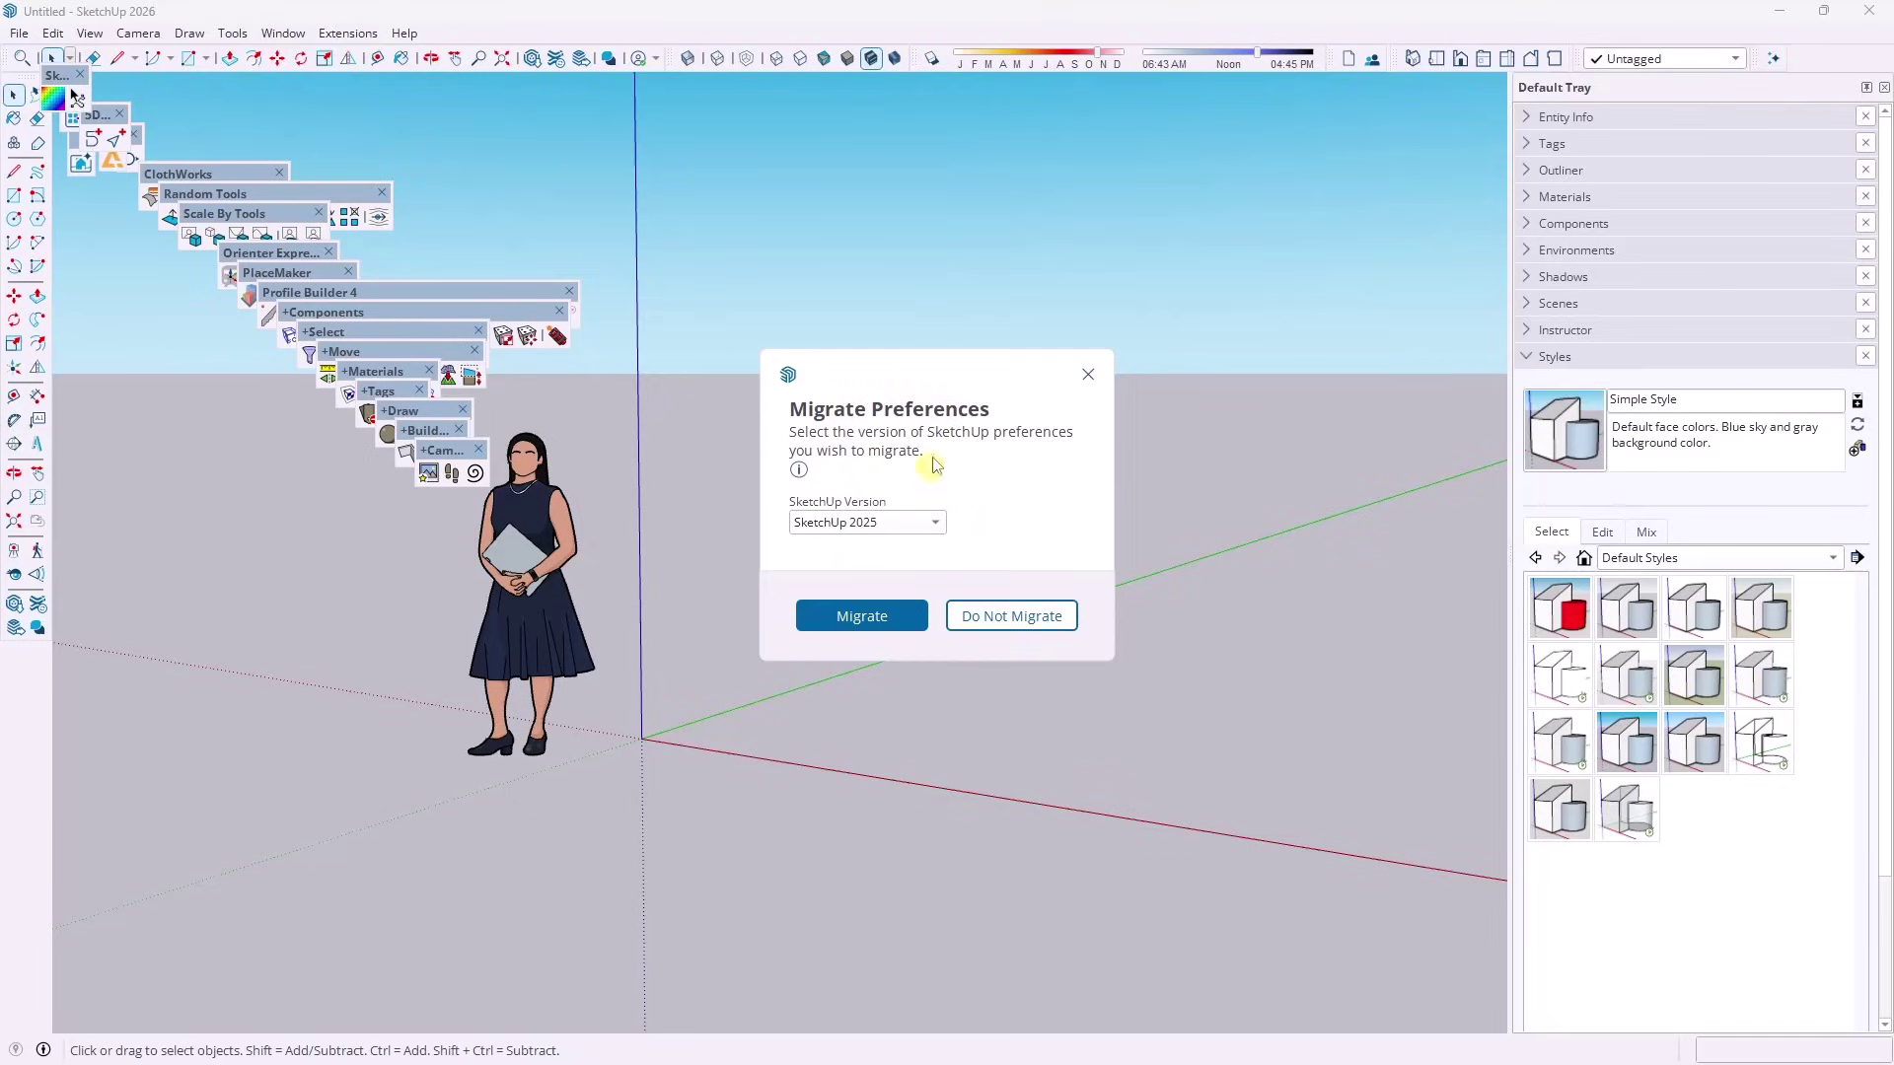
pyautogui.click(933, 524)
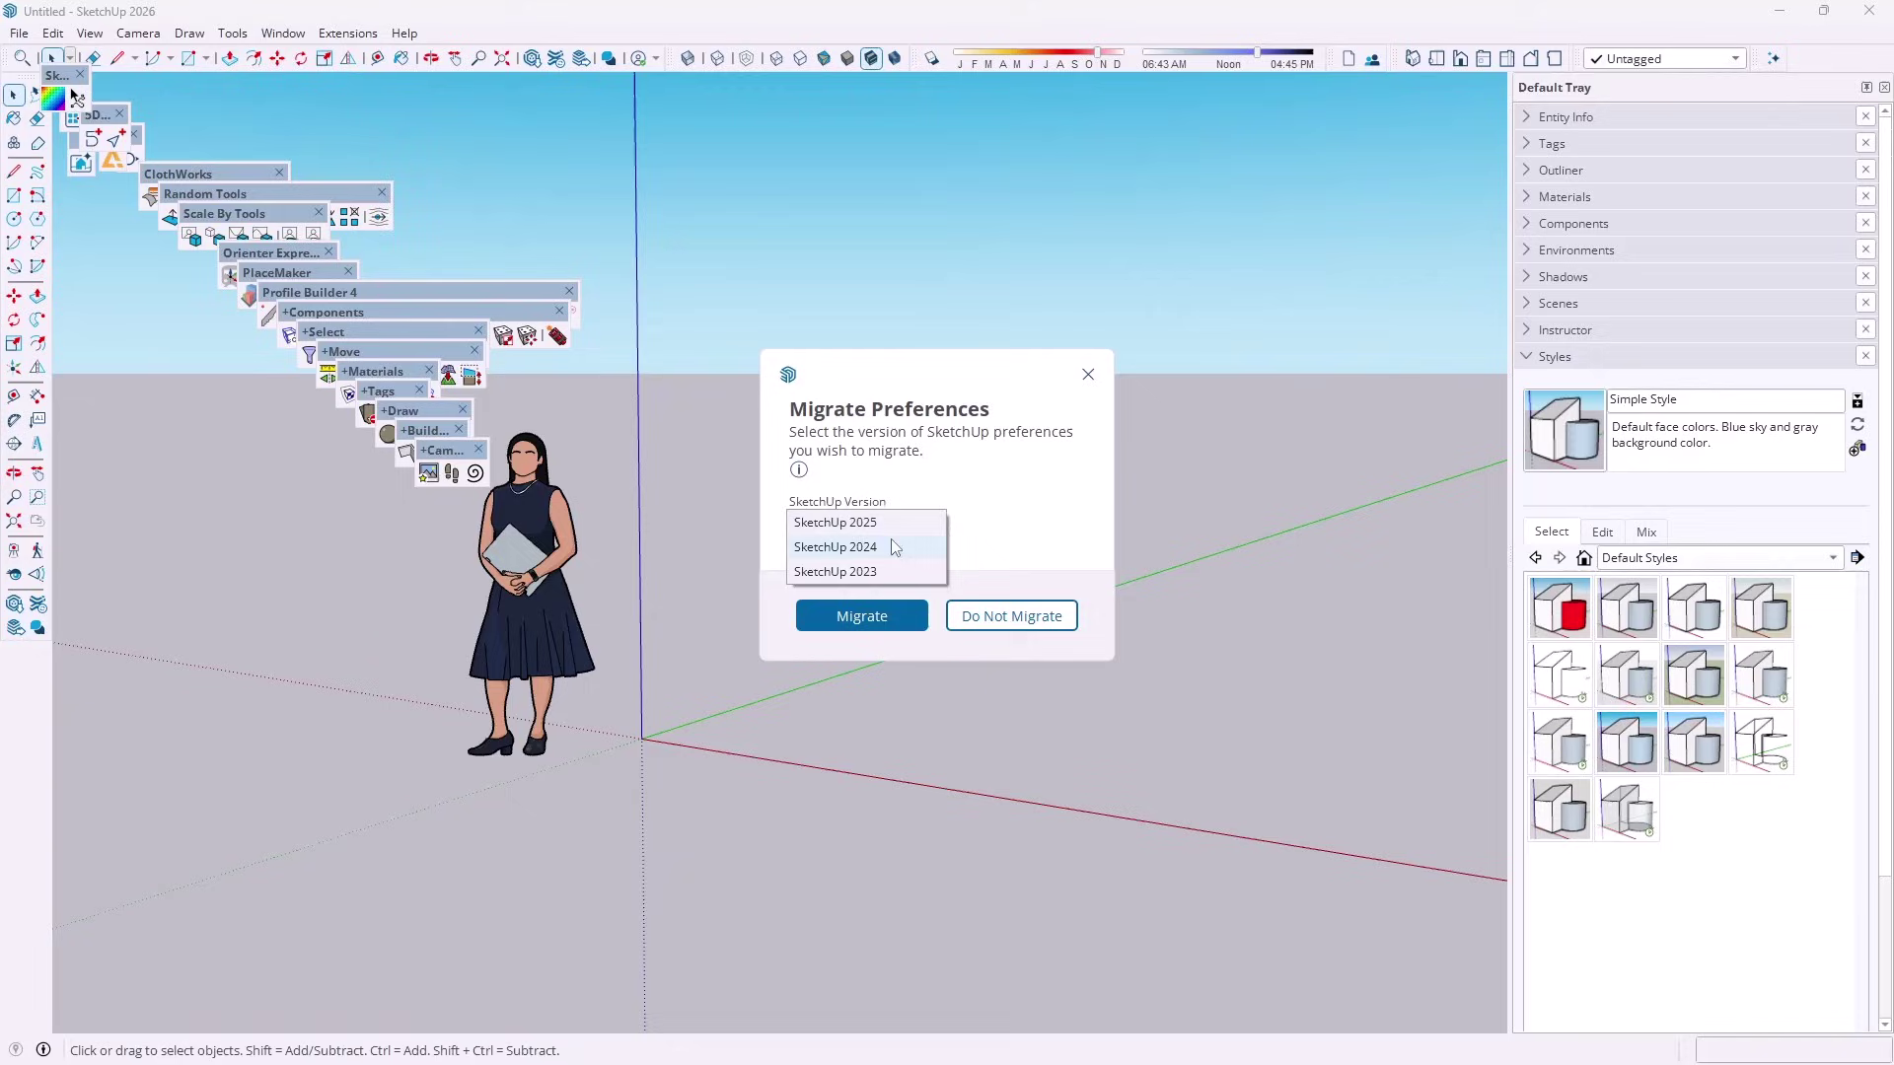
pyautogui.click(898, 522)
pyautogui.click(903, 517)
pyautogui.click(874, 525)
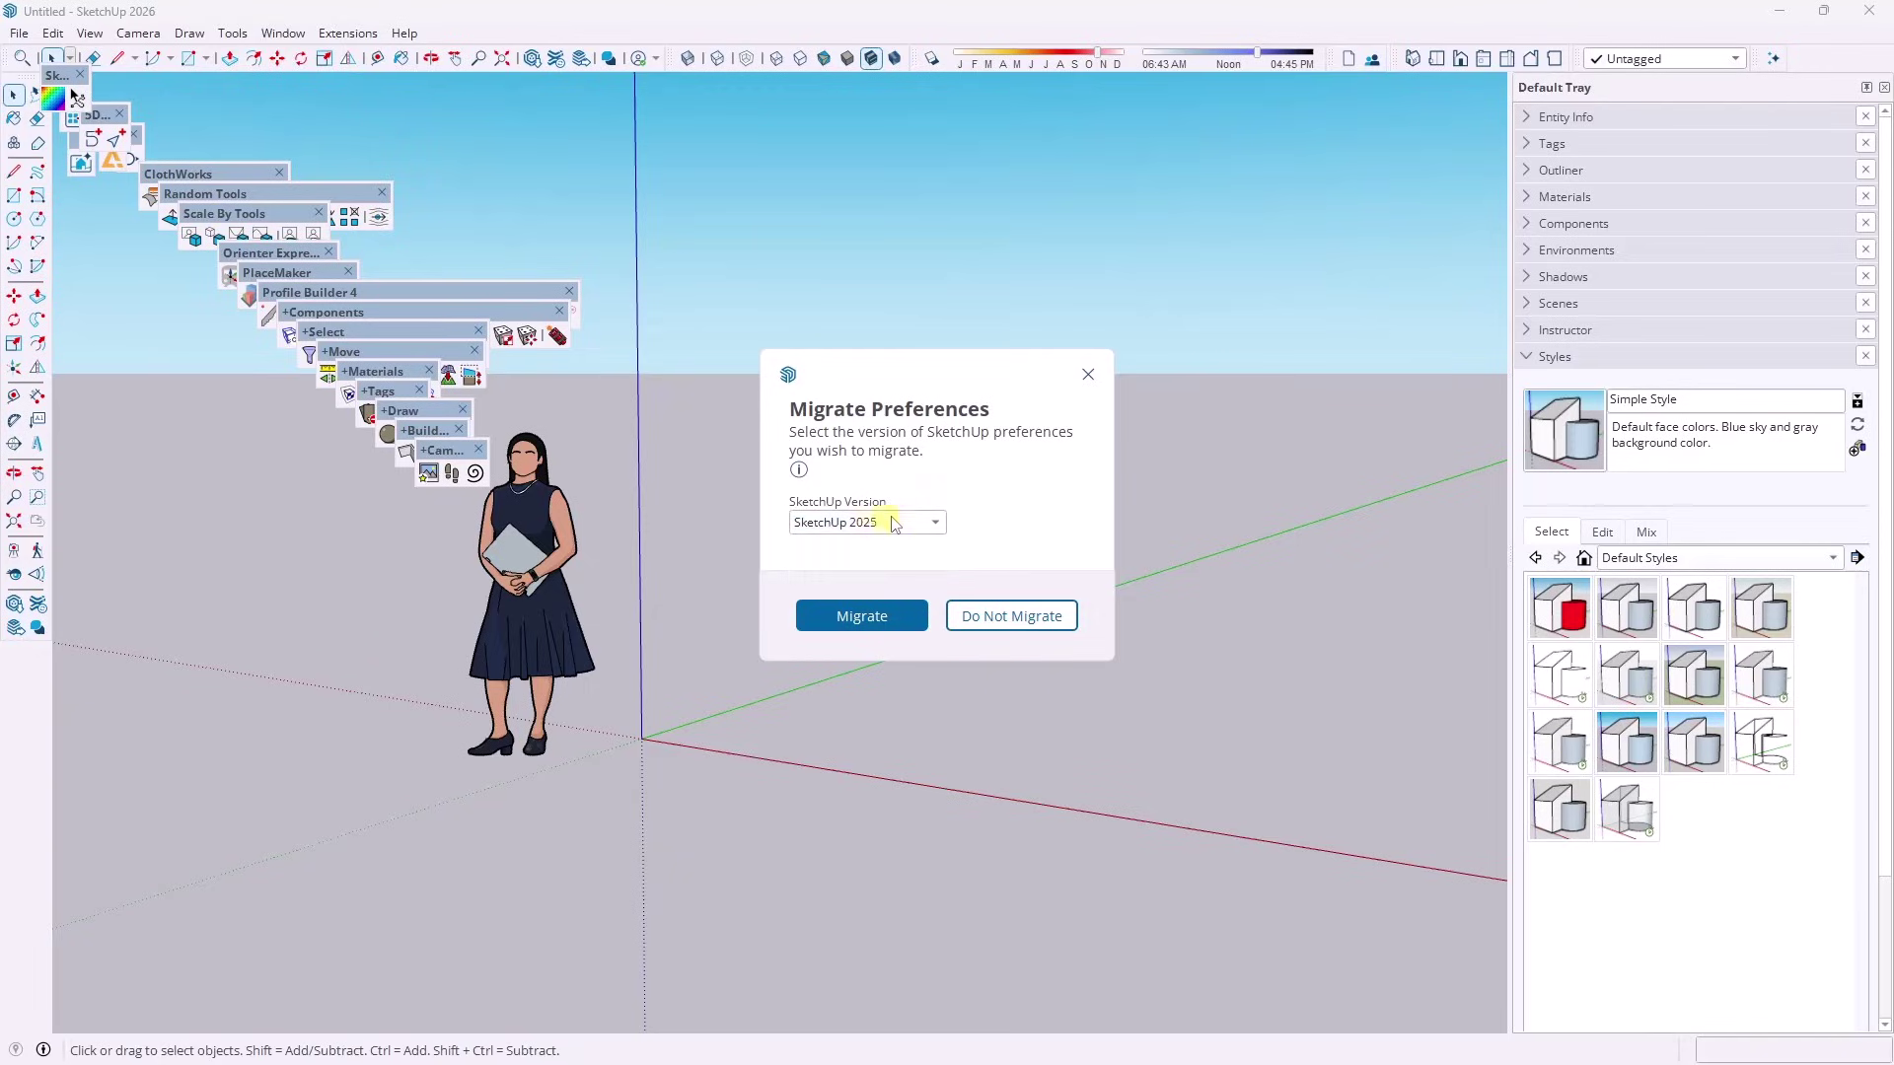
pyautogui.click(876, 619)
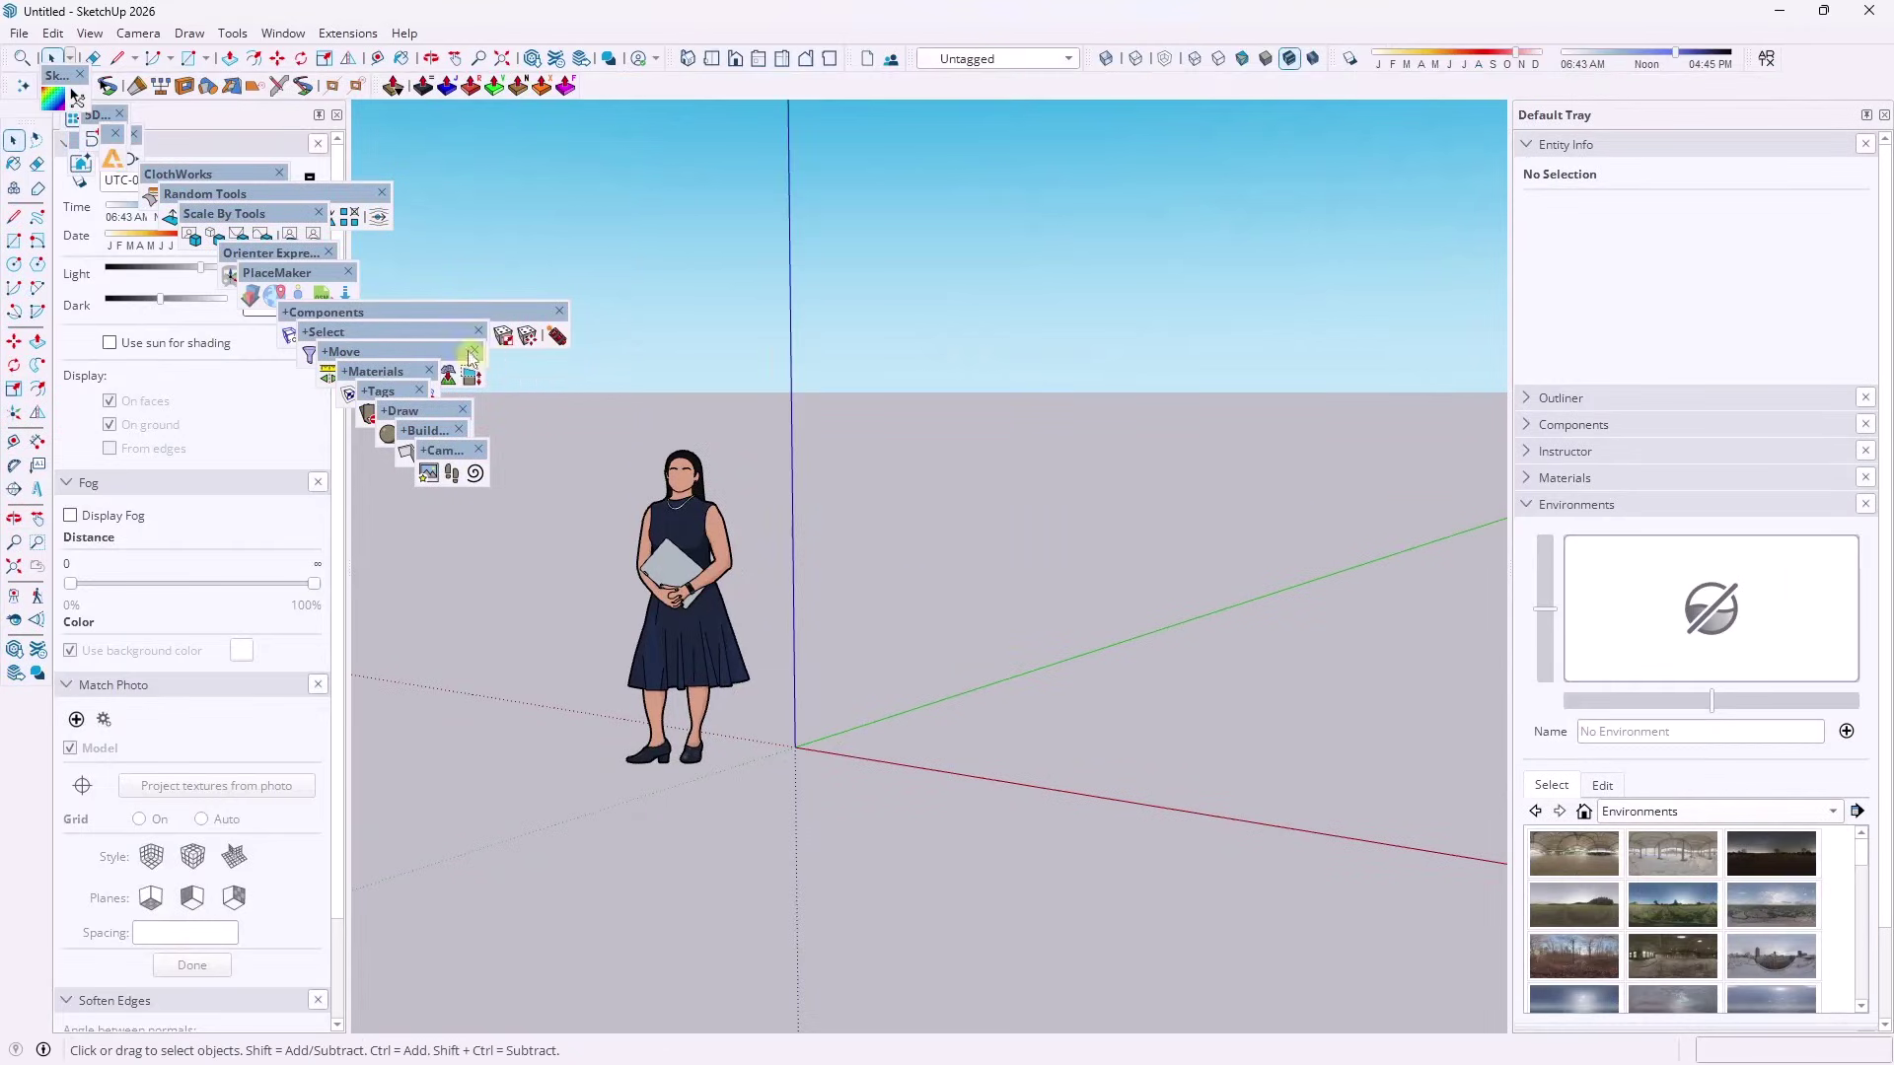
# Close the +Cam, +Build, +Draw, +Tags, +Materials, +Move, +Select, +Components and PlaceMaker floating toolbars
pyautogui.click(477, 451)
pyautogui.click(459, 430)
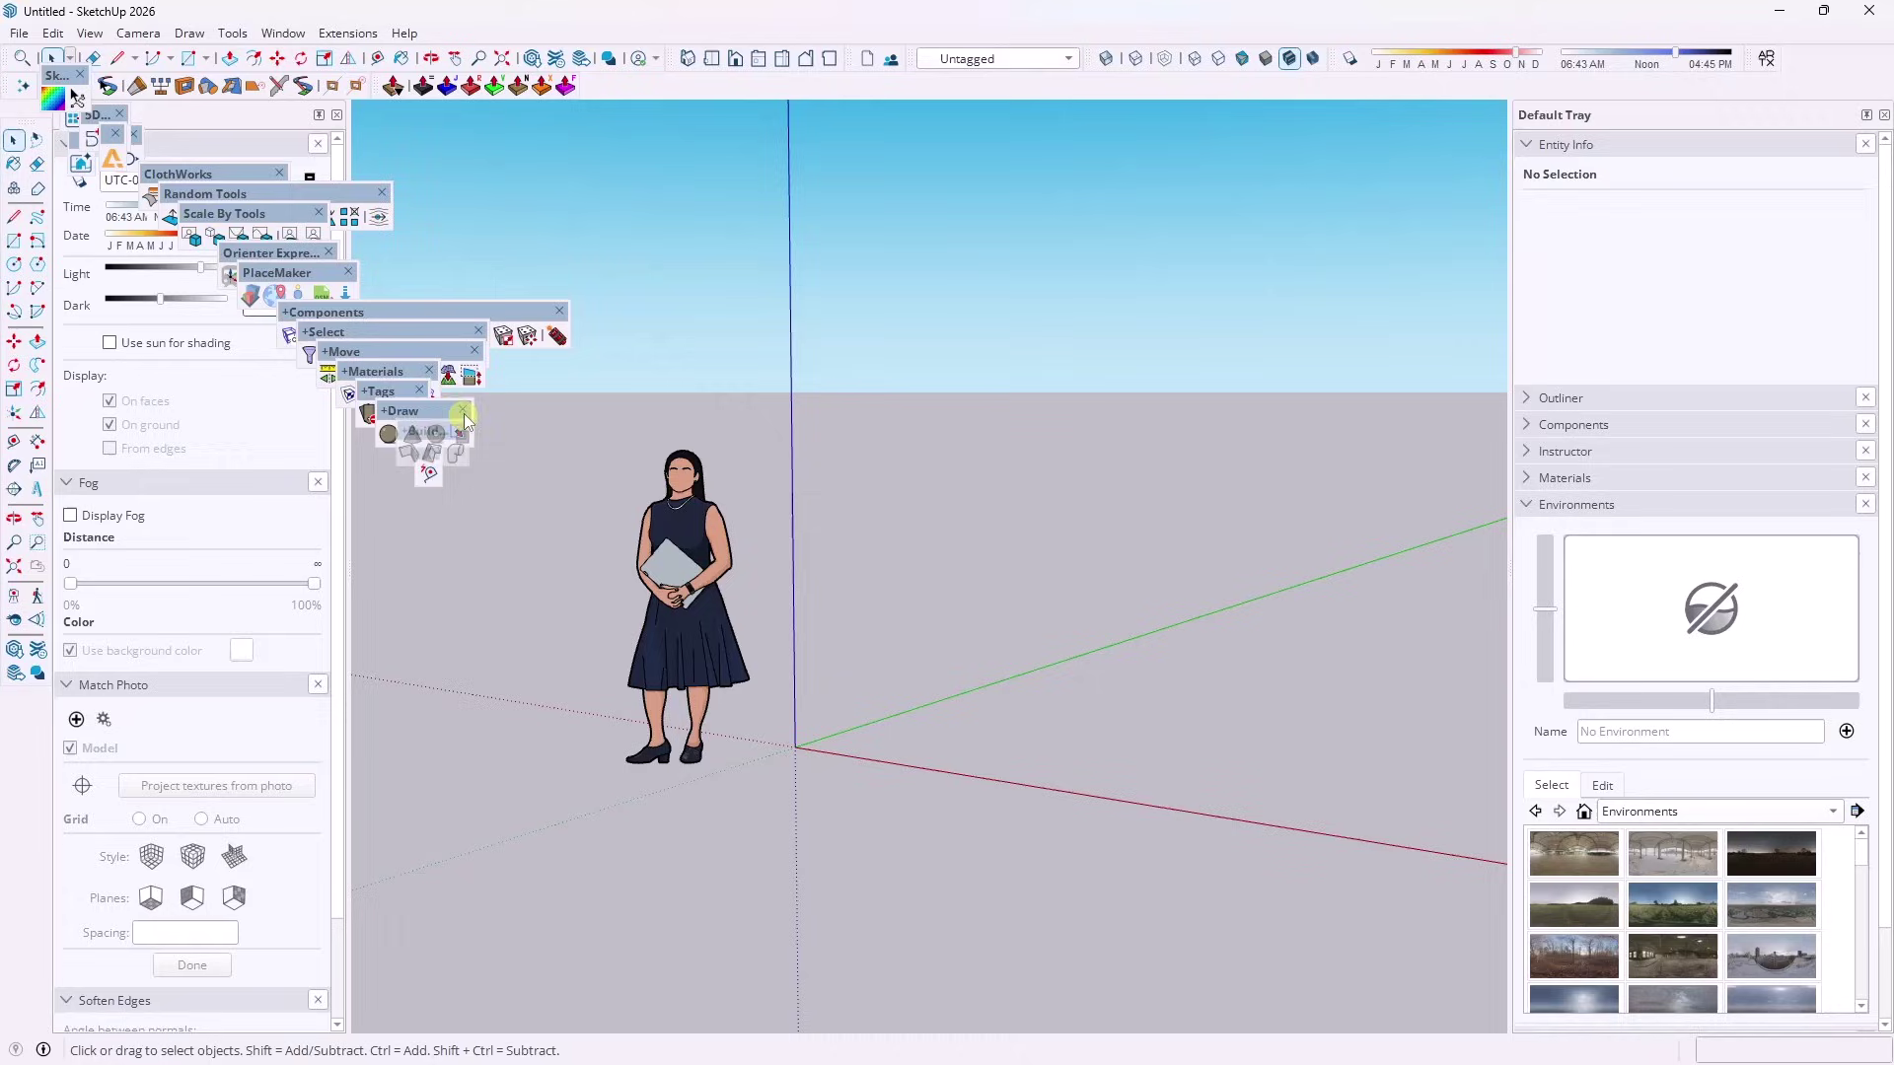
pyautogui.click(462, 410)
pyautogui.click(419, 390)
pyautogui.click(429, 371)
pyautogui.click(475, 352)
pyautogui.click(479, 331)
pyautogui.click(560, 312)
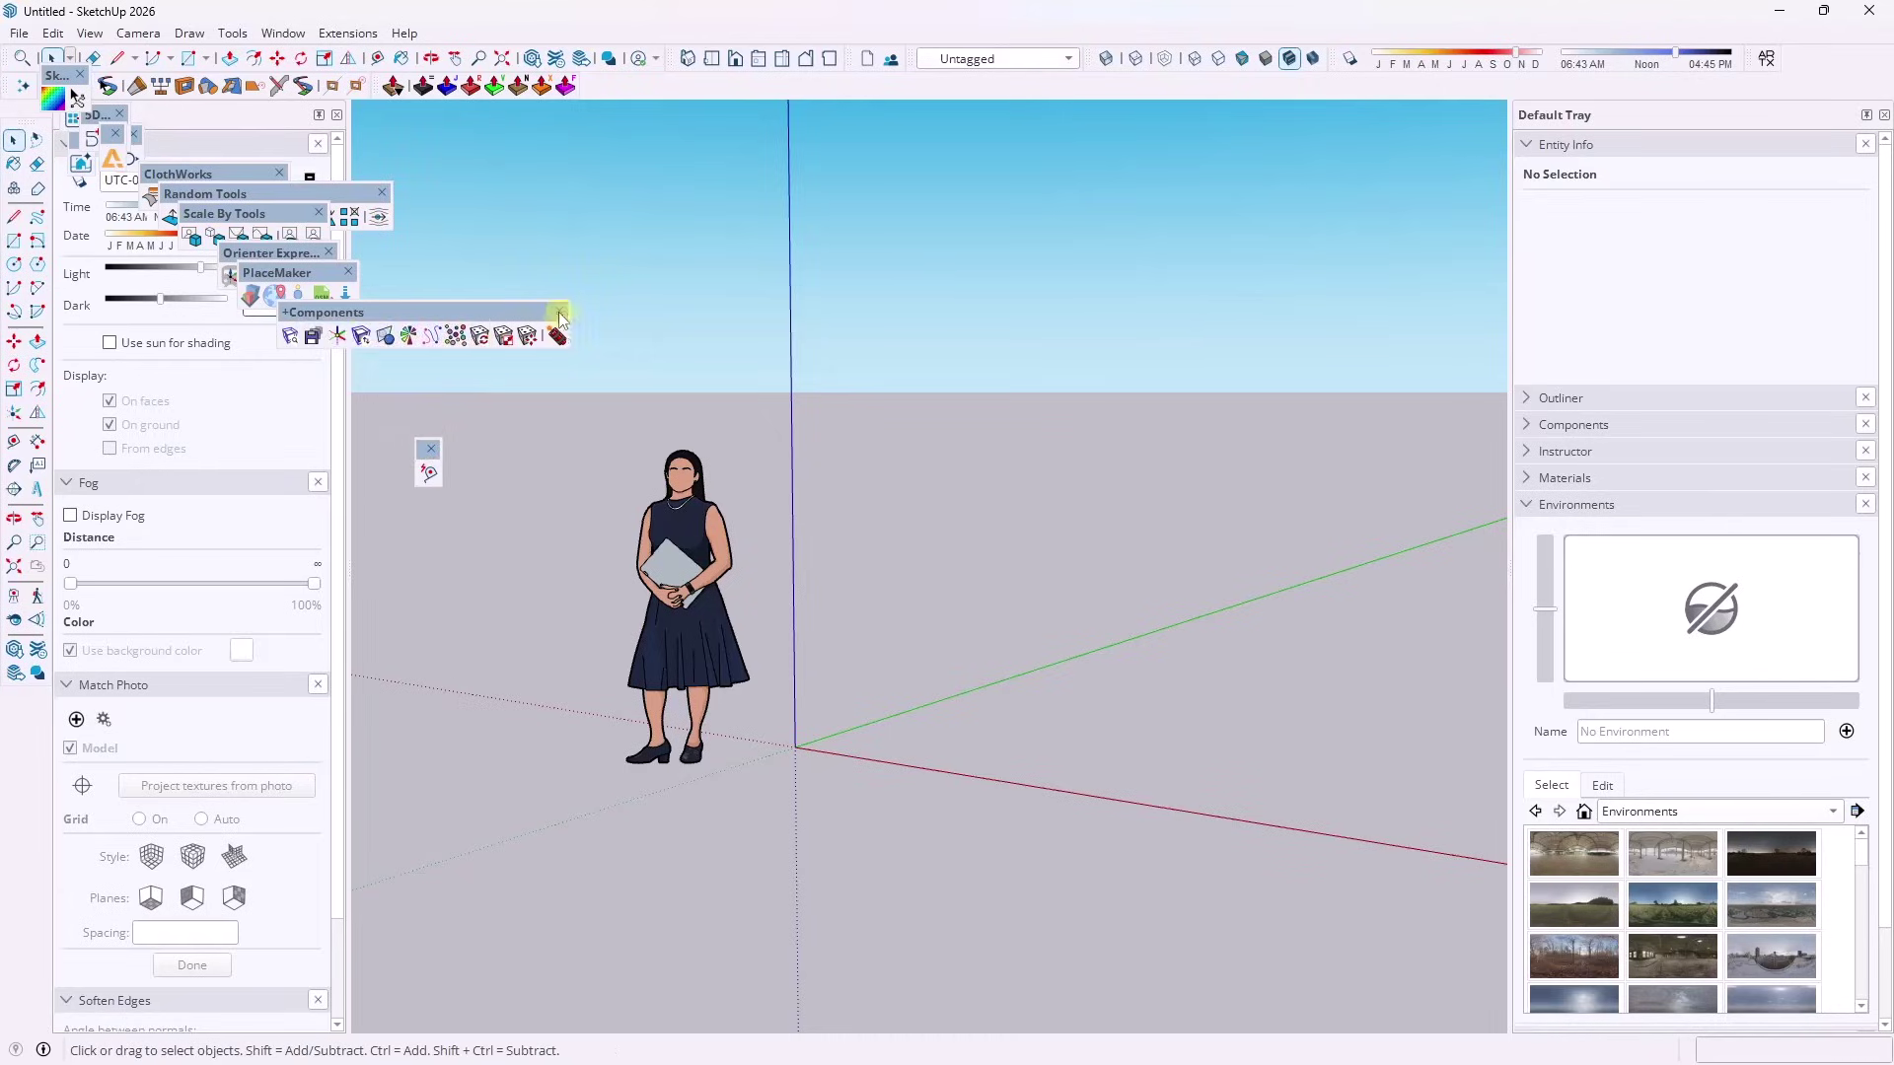
pyautogui.click(348, 272)
pyautogui.click(328, 254)
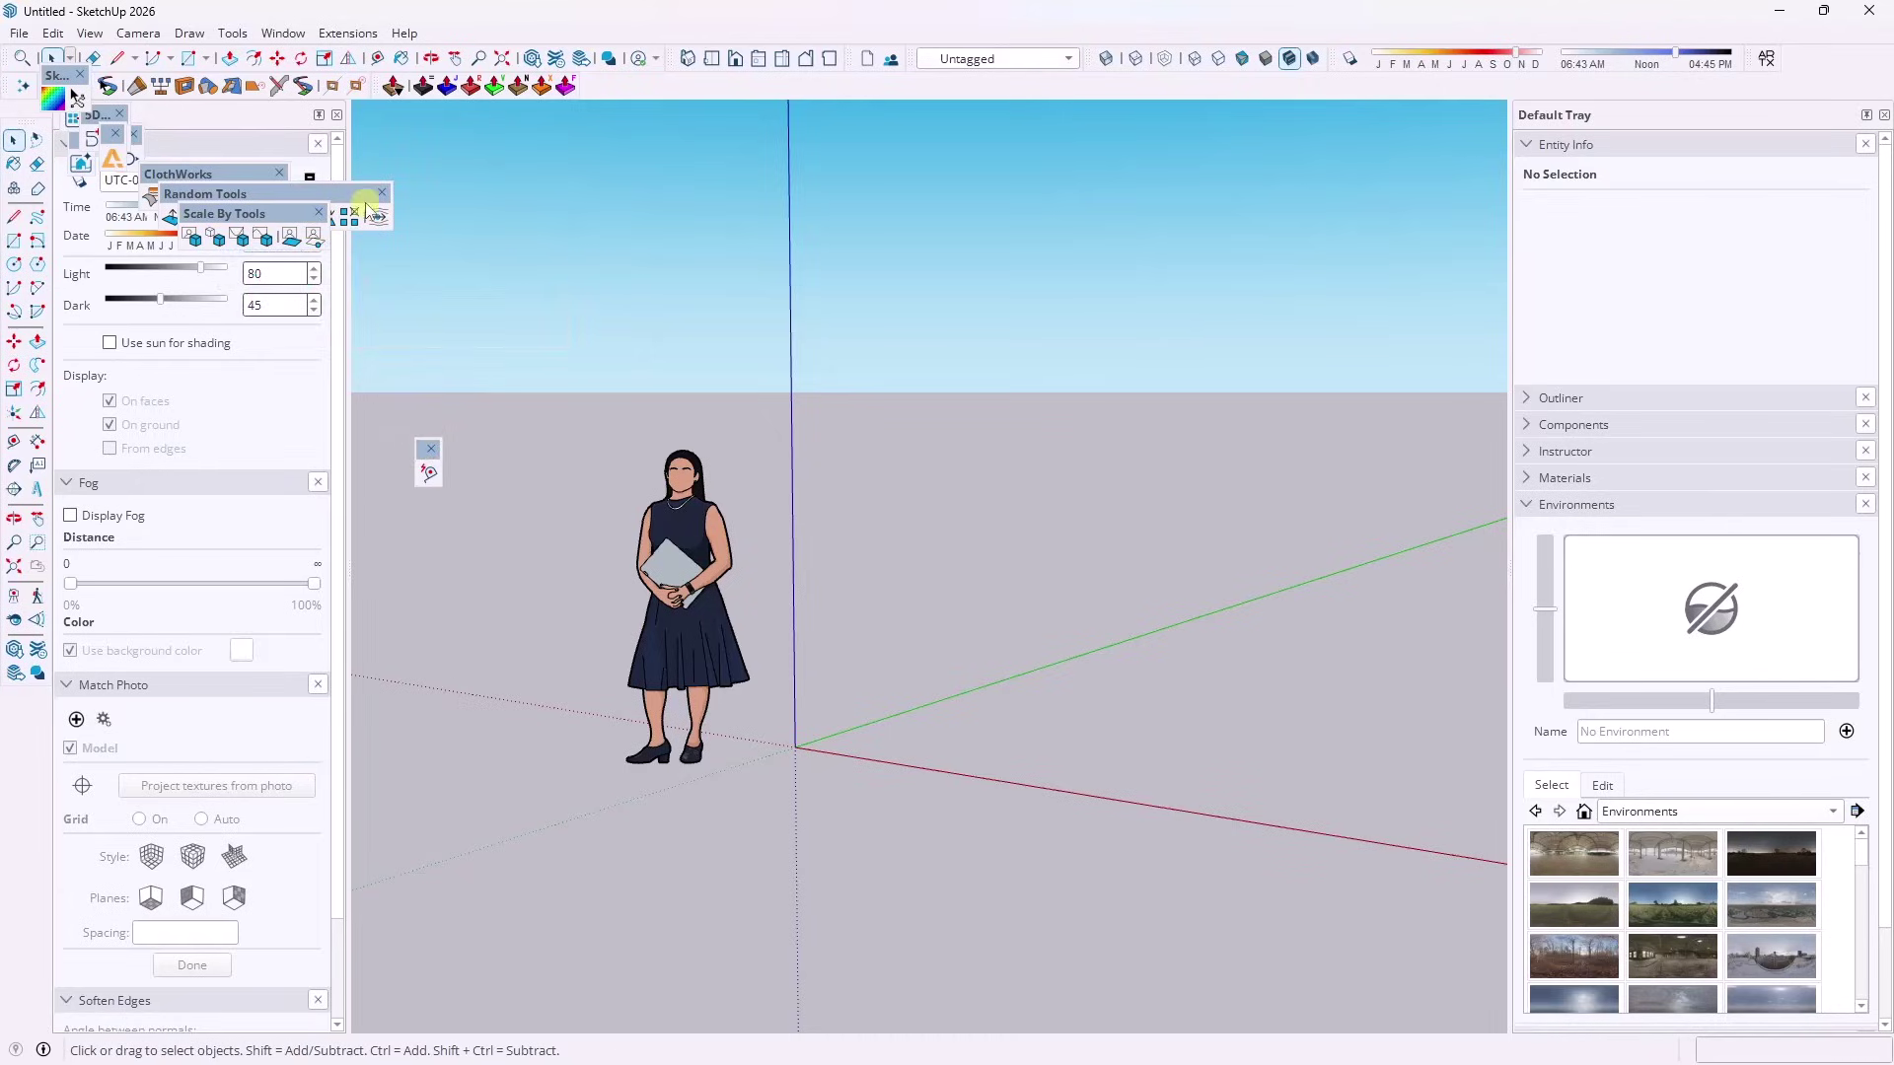
# Close Random Tools, Scale By Tools, ClothWorks and the remaining toolbars covering Tray 1
pyautogui.click(382, 192)
pyautogui.click(319, 213)
pyautogui.click(279, 173)
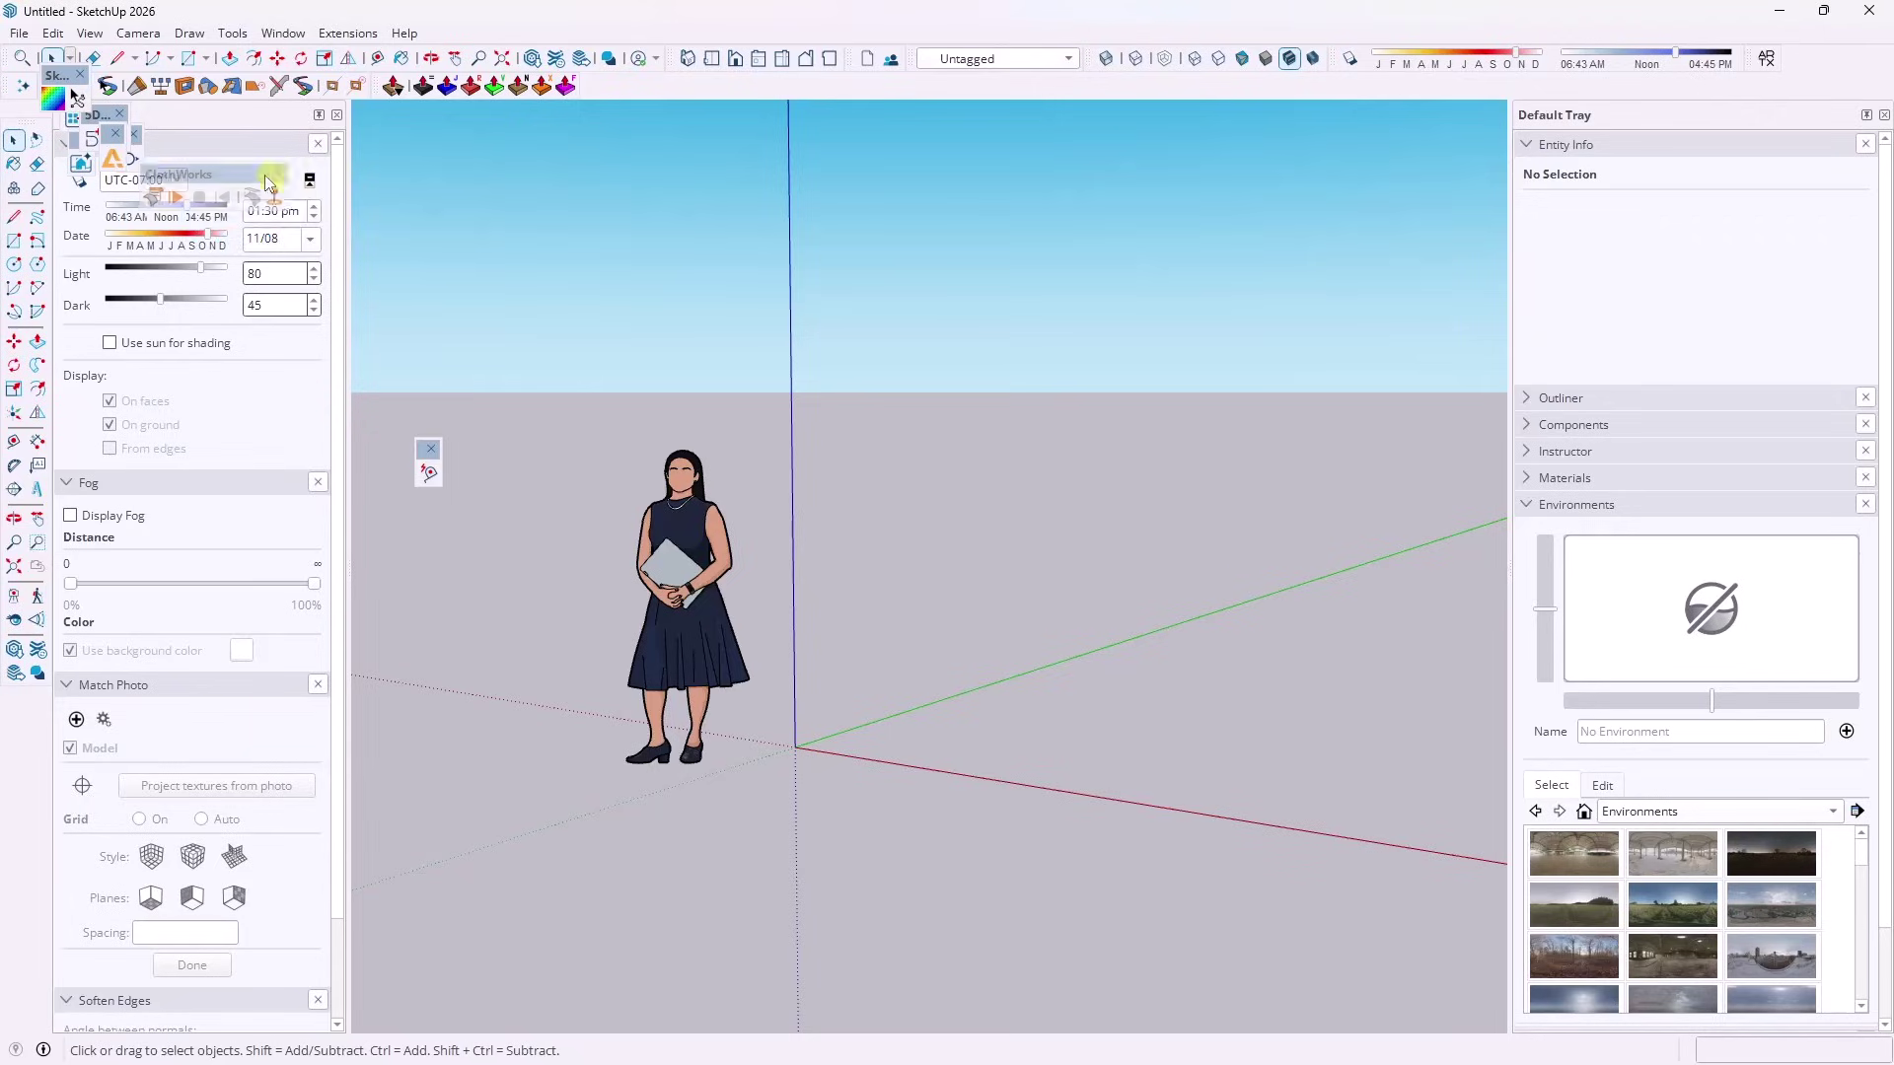
pyautogui.click(135, 134)
pyautogui.click(120, 113)
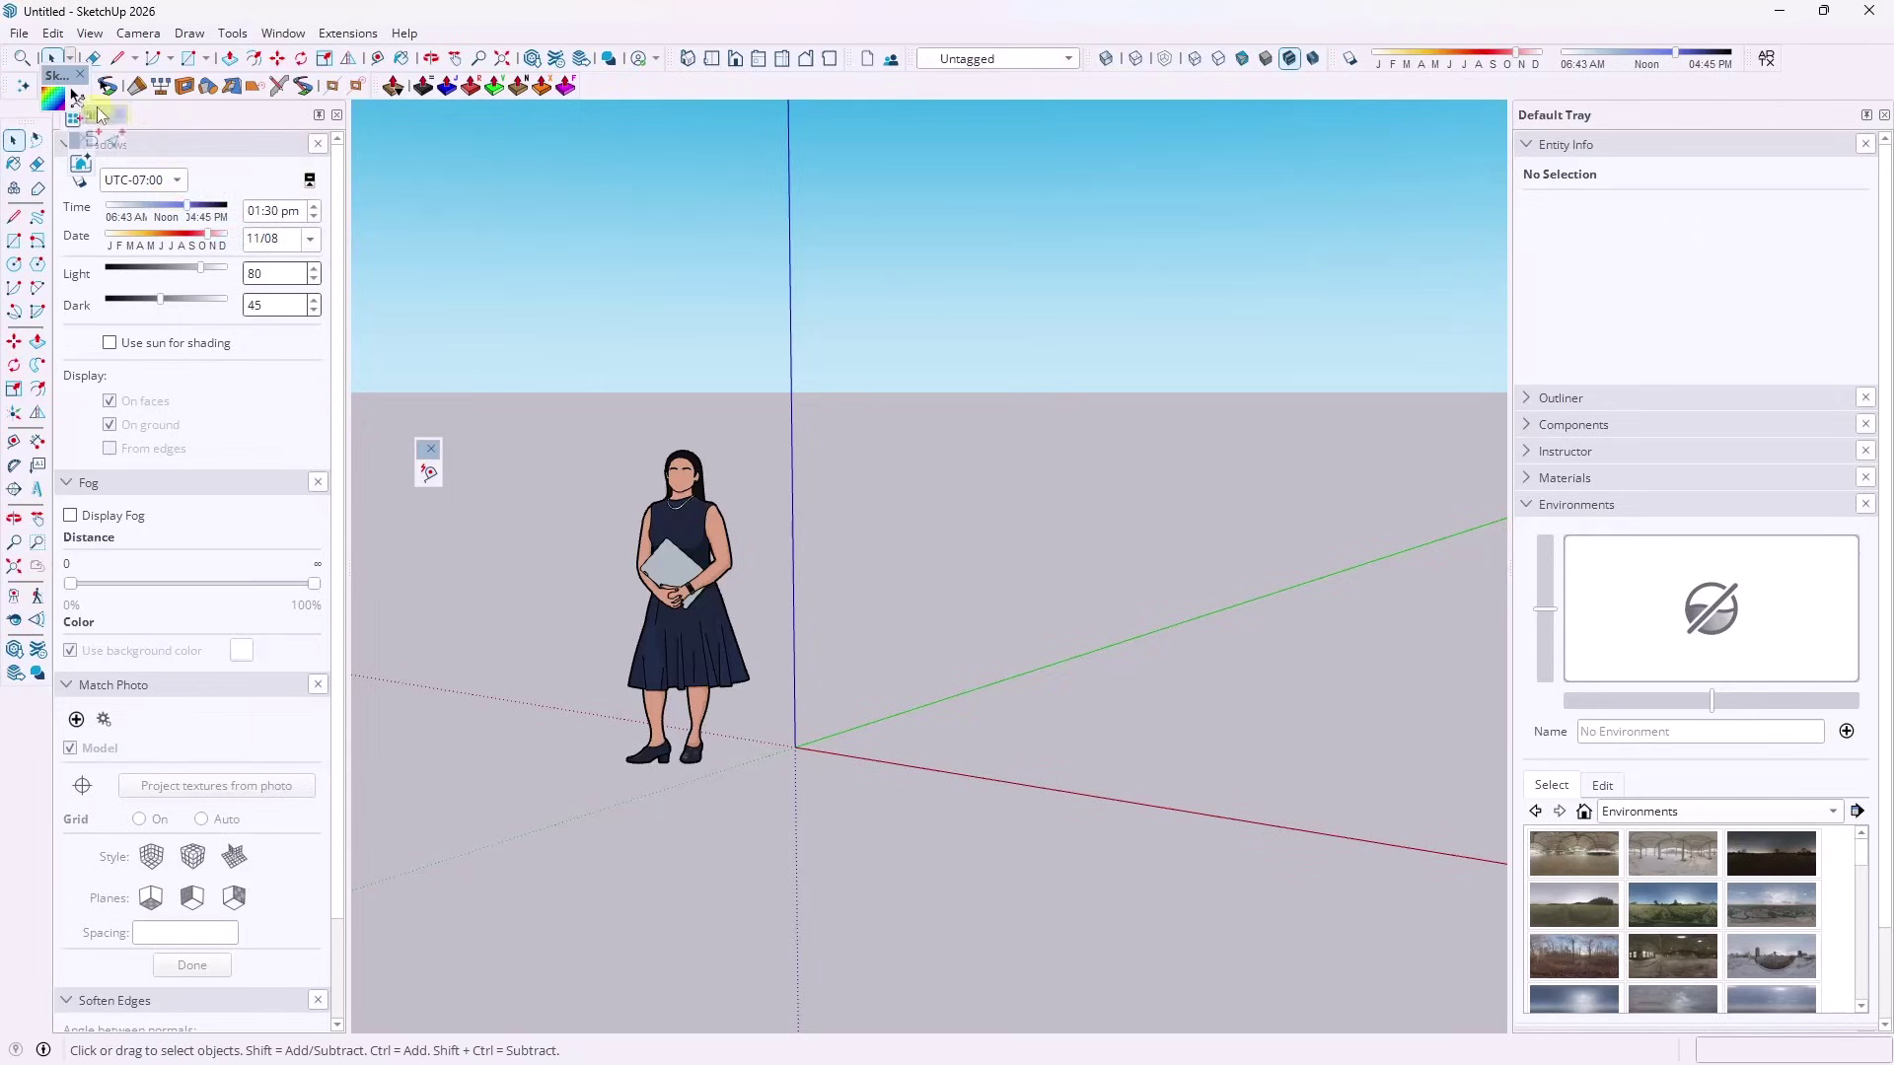
pyautogui.click(80, 75)
pyautogui.click(431, 450)
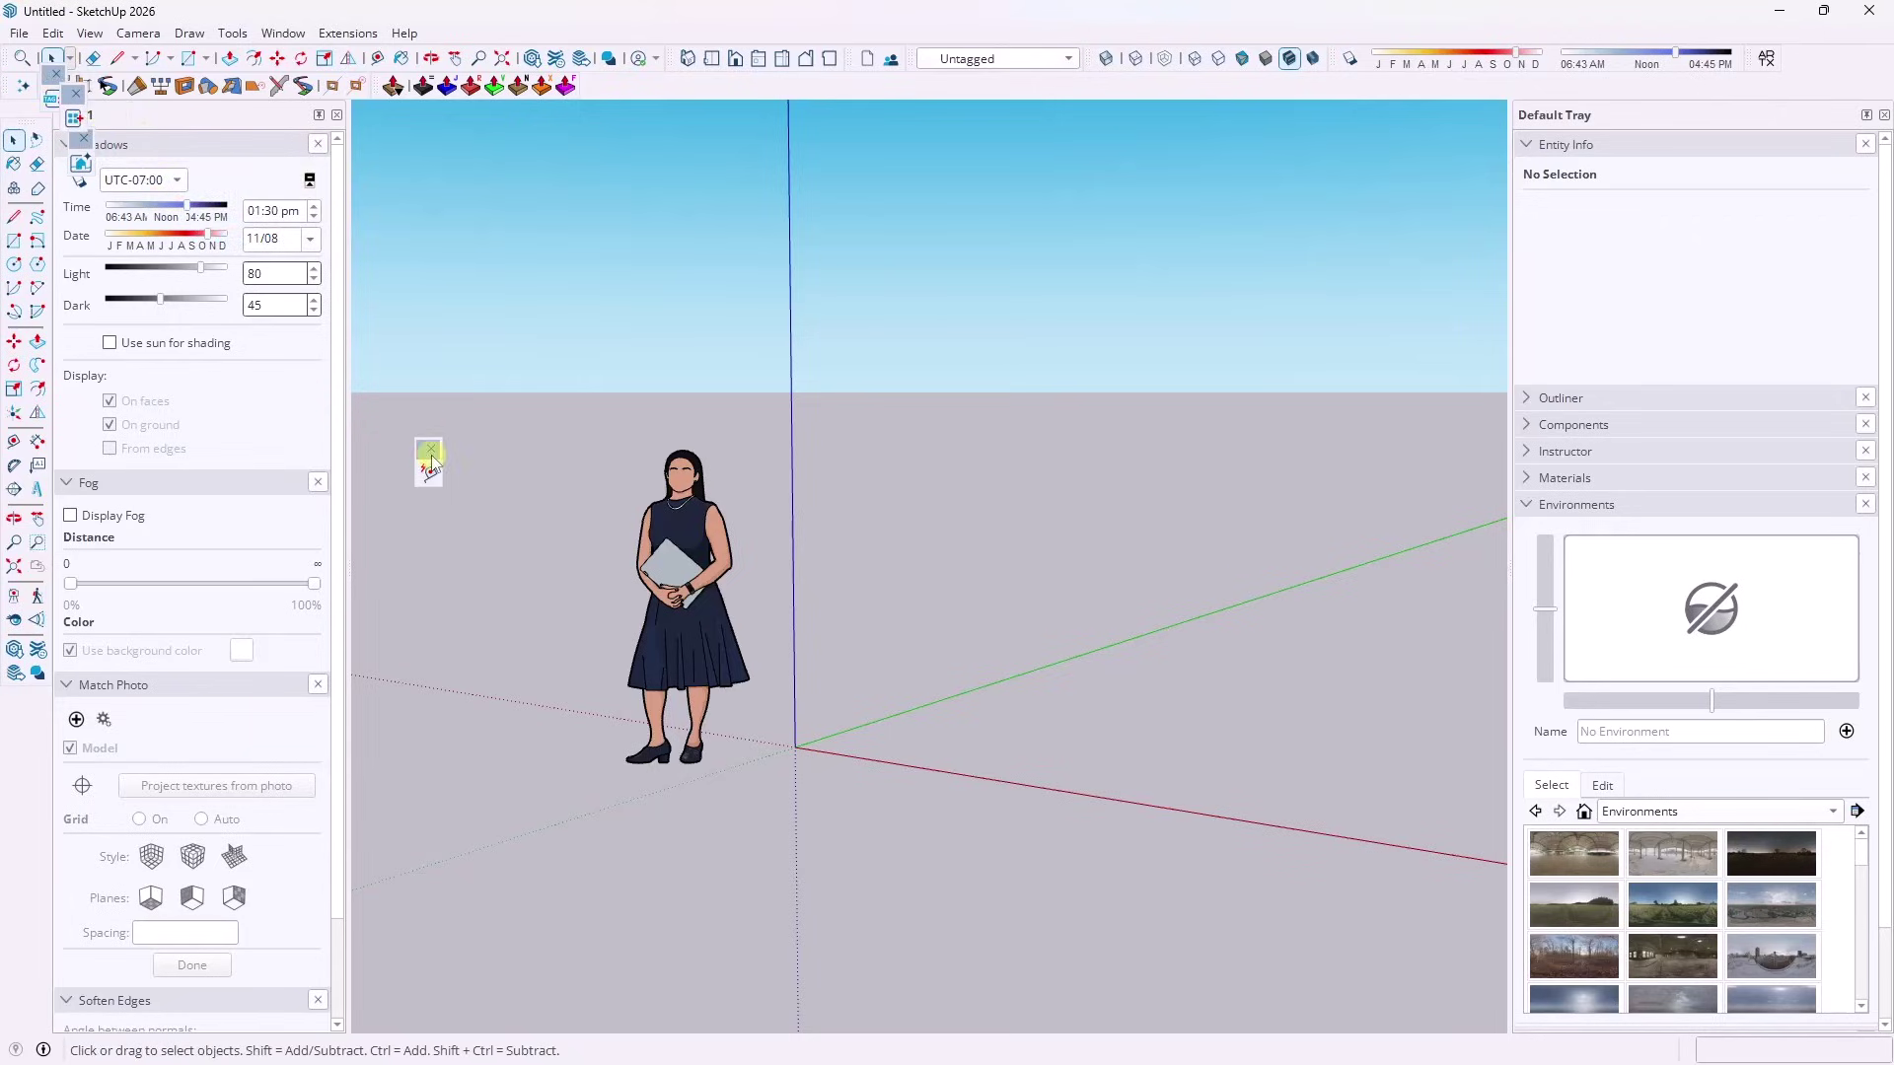
pyautogui.click(84, 138)
pyautogui.click(76, 94)
pyautogui.click(55, 74)
pyautogui.click(59, 76)
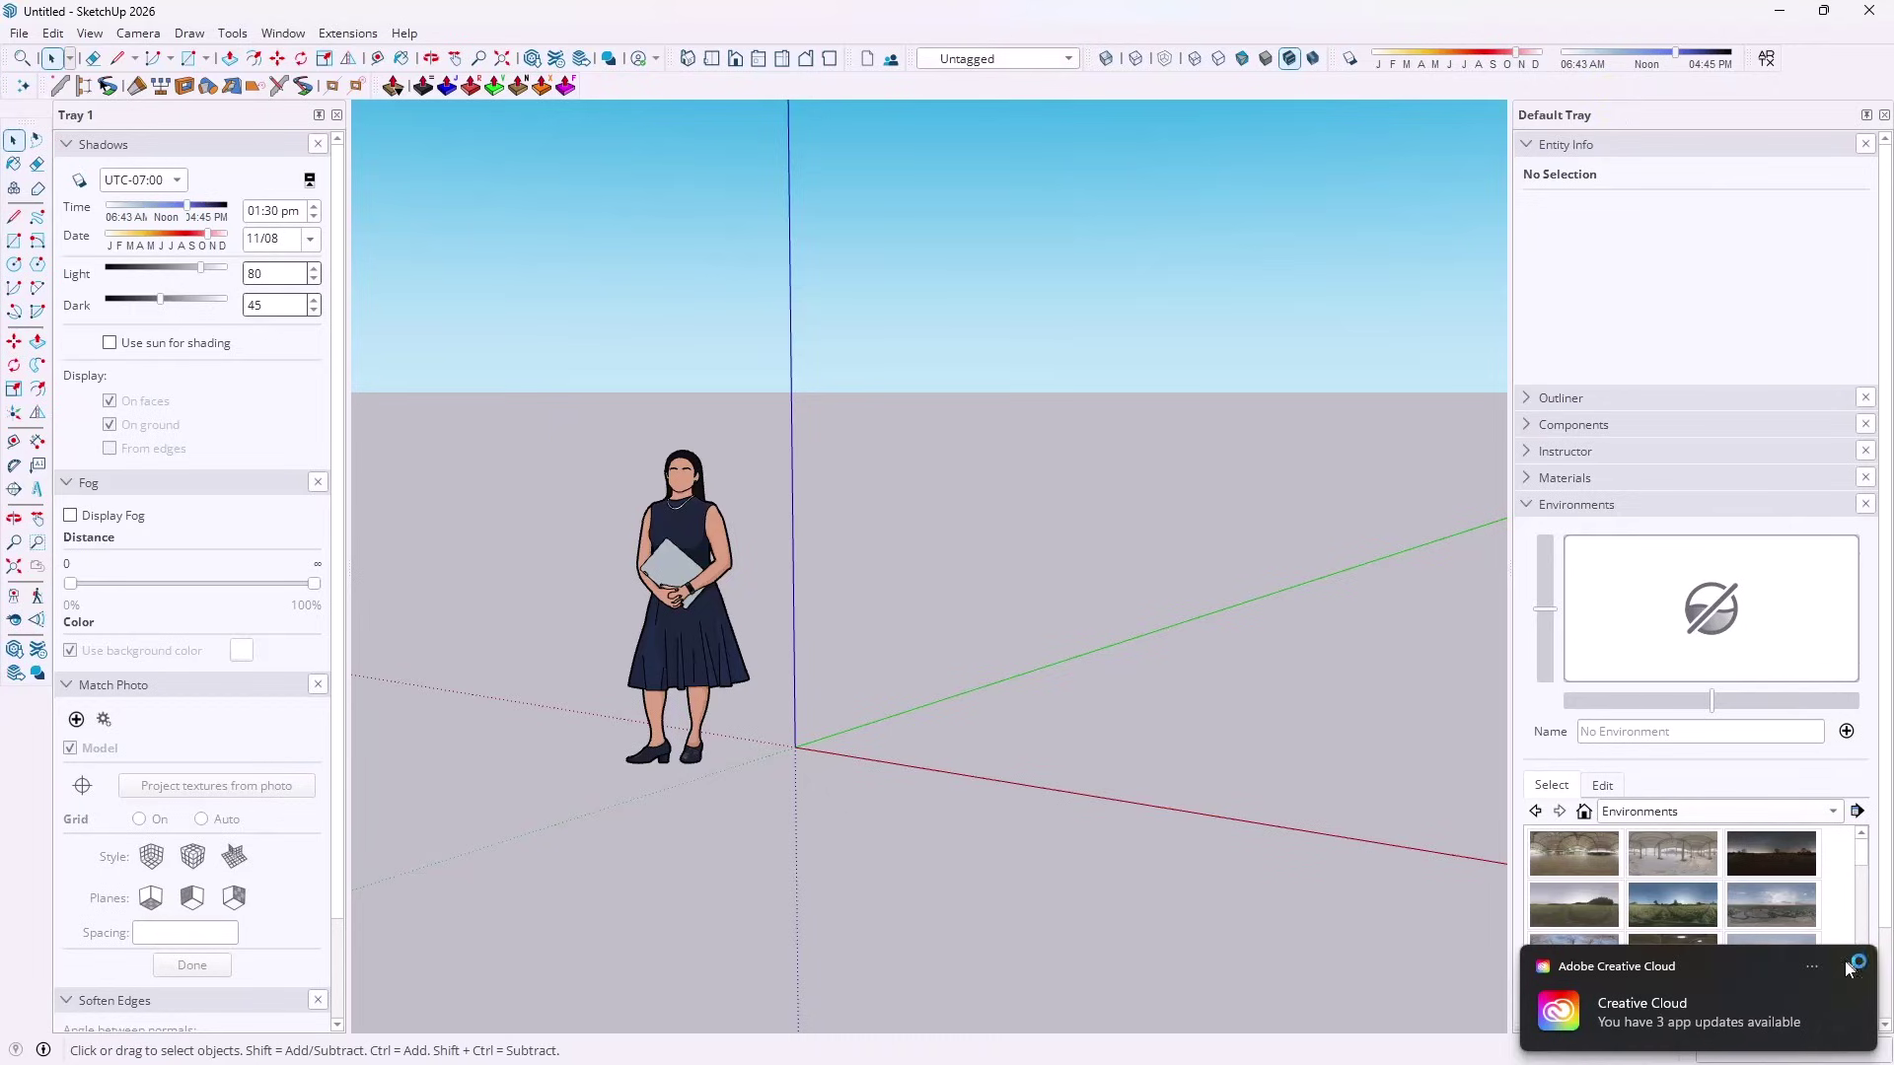
# Dismiss the Creative Cloud notification and open the SketchUcation Plugins Manager
pyautogui.click(1850, 967)
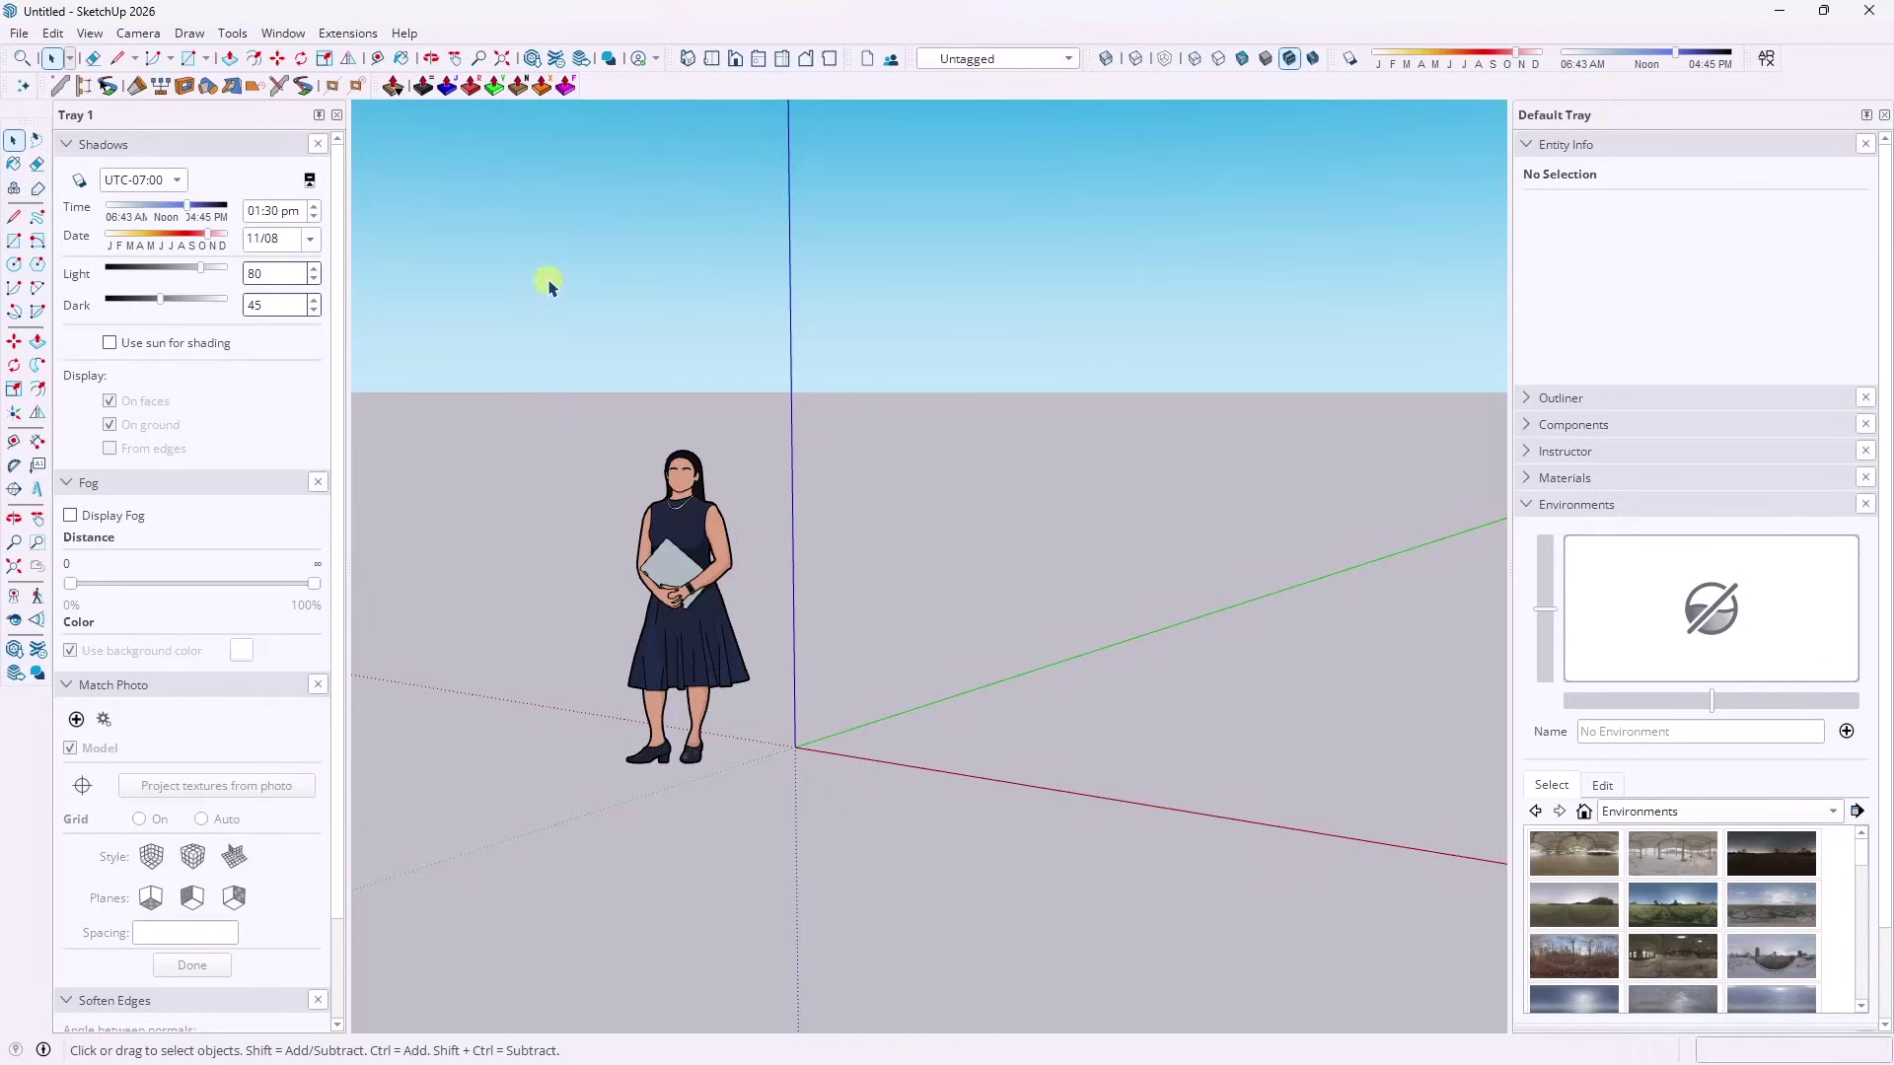
pyautogui.rightClick(642, 86)
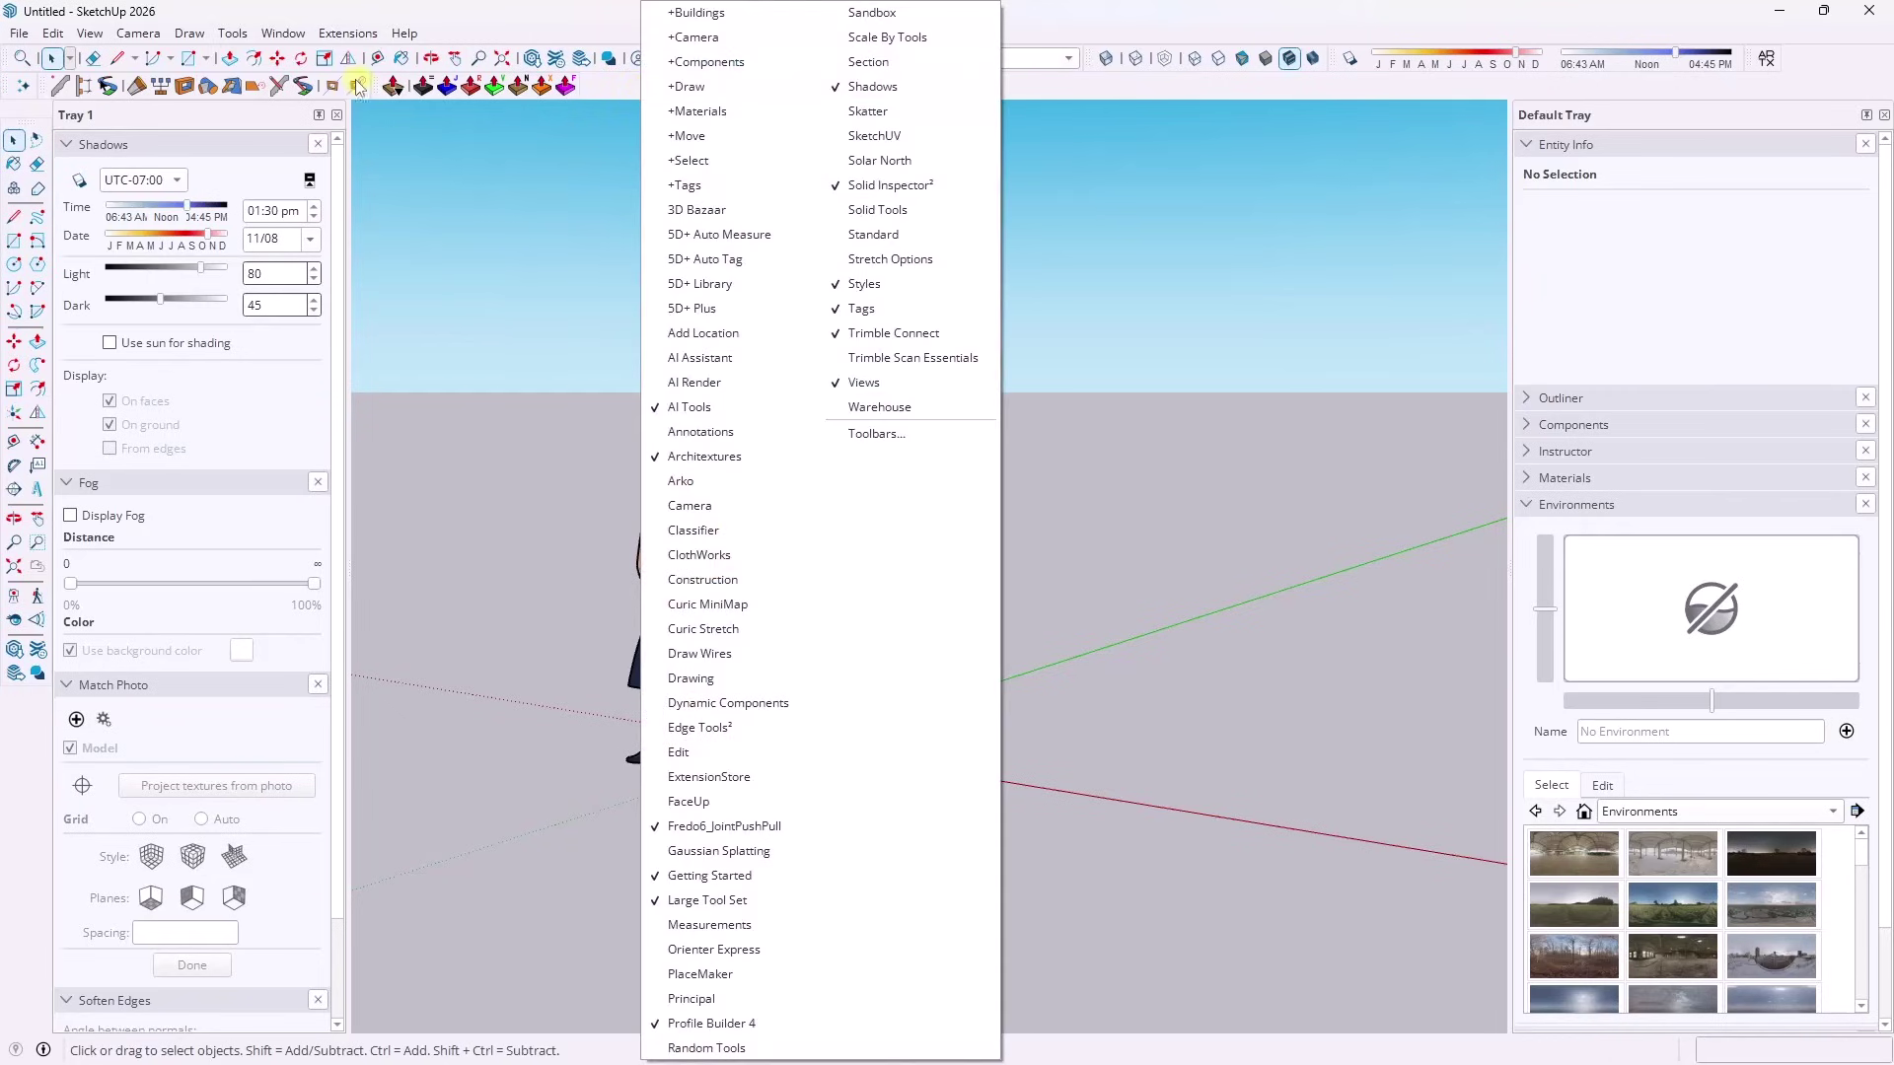
pyautogui.click(345, 34)
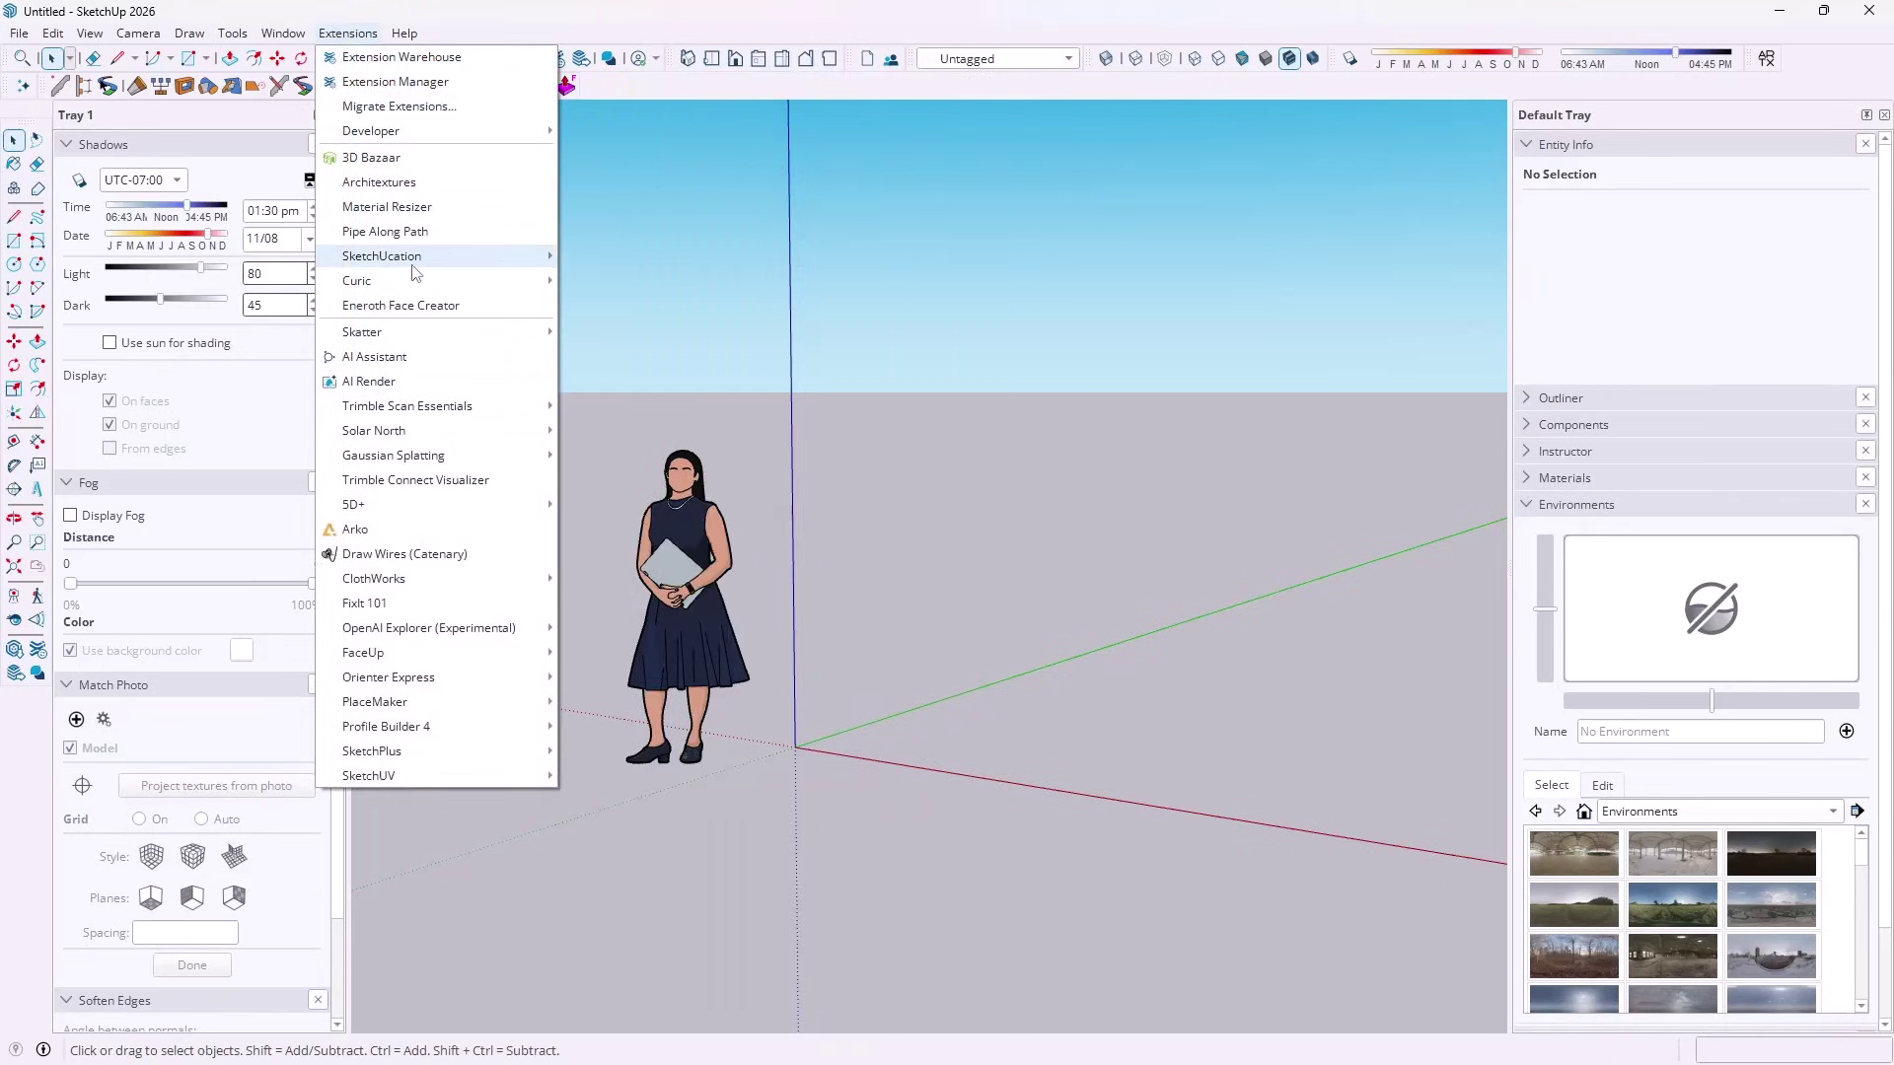
pyautogui.moveTo(513, 256)
pyautogui.click(625, 282)
pyautogui.scroll(-6, 1075, 394)
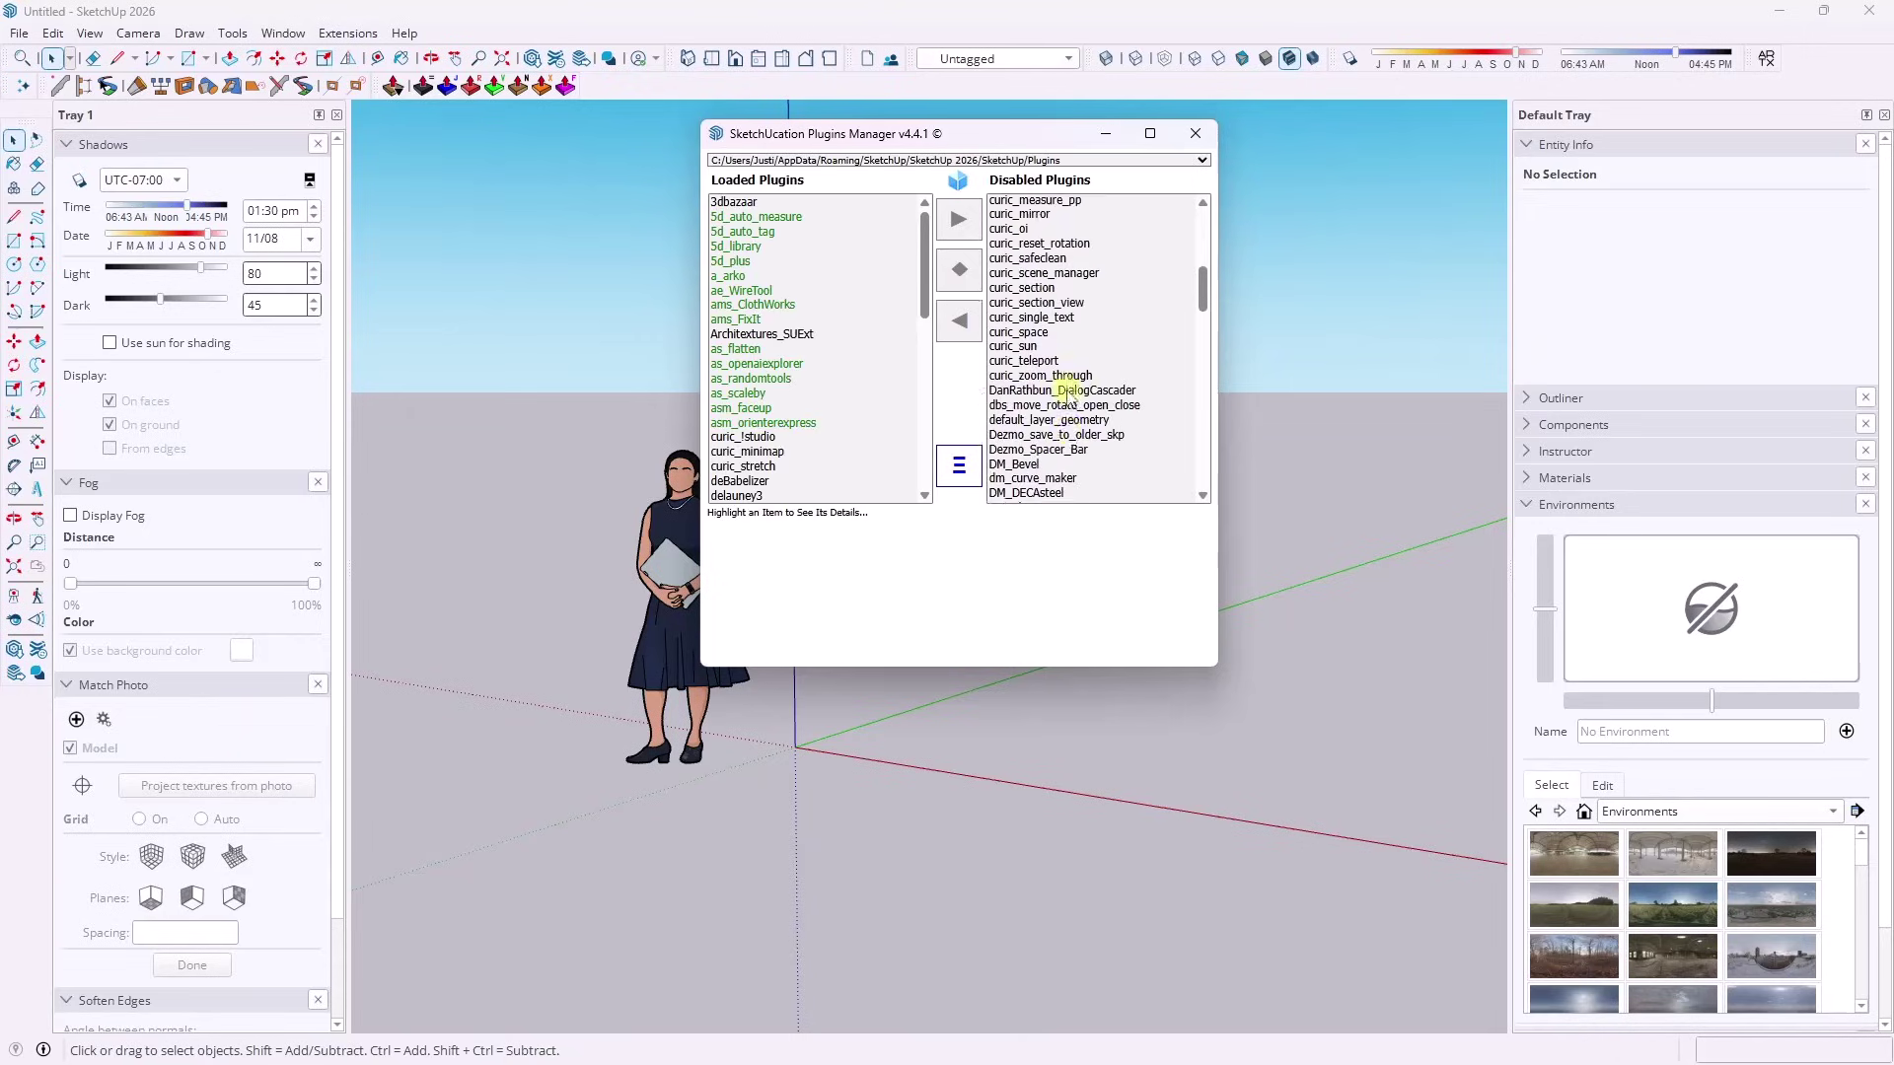
pyautogui.scroll(-12, 1075, 395)
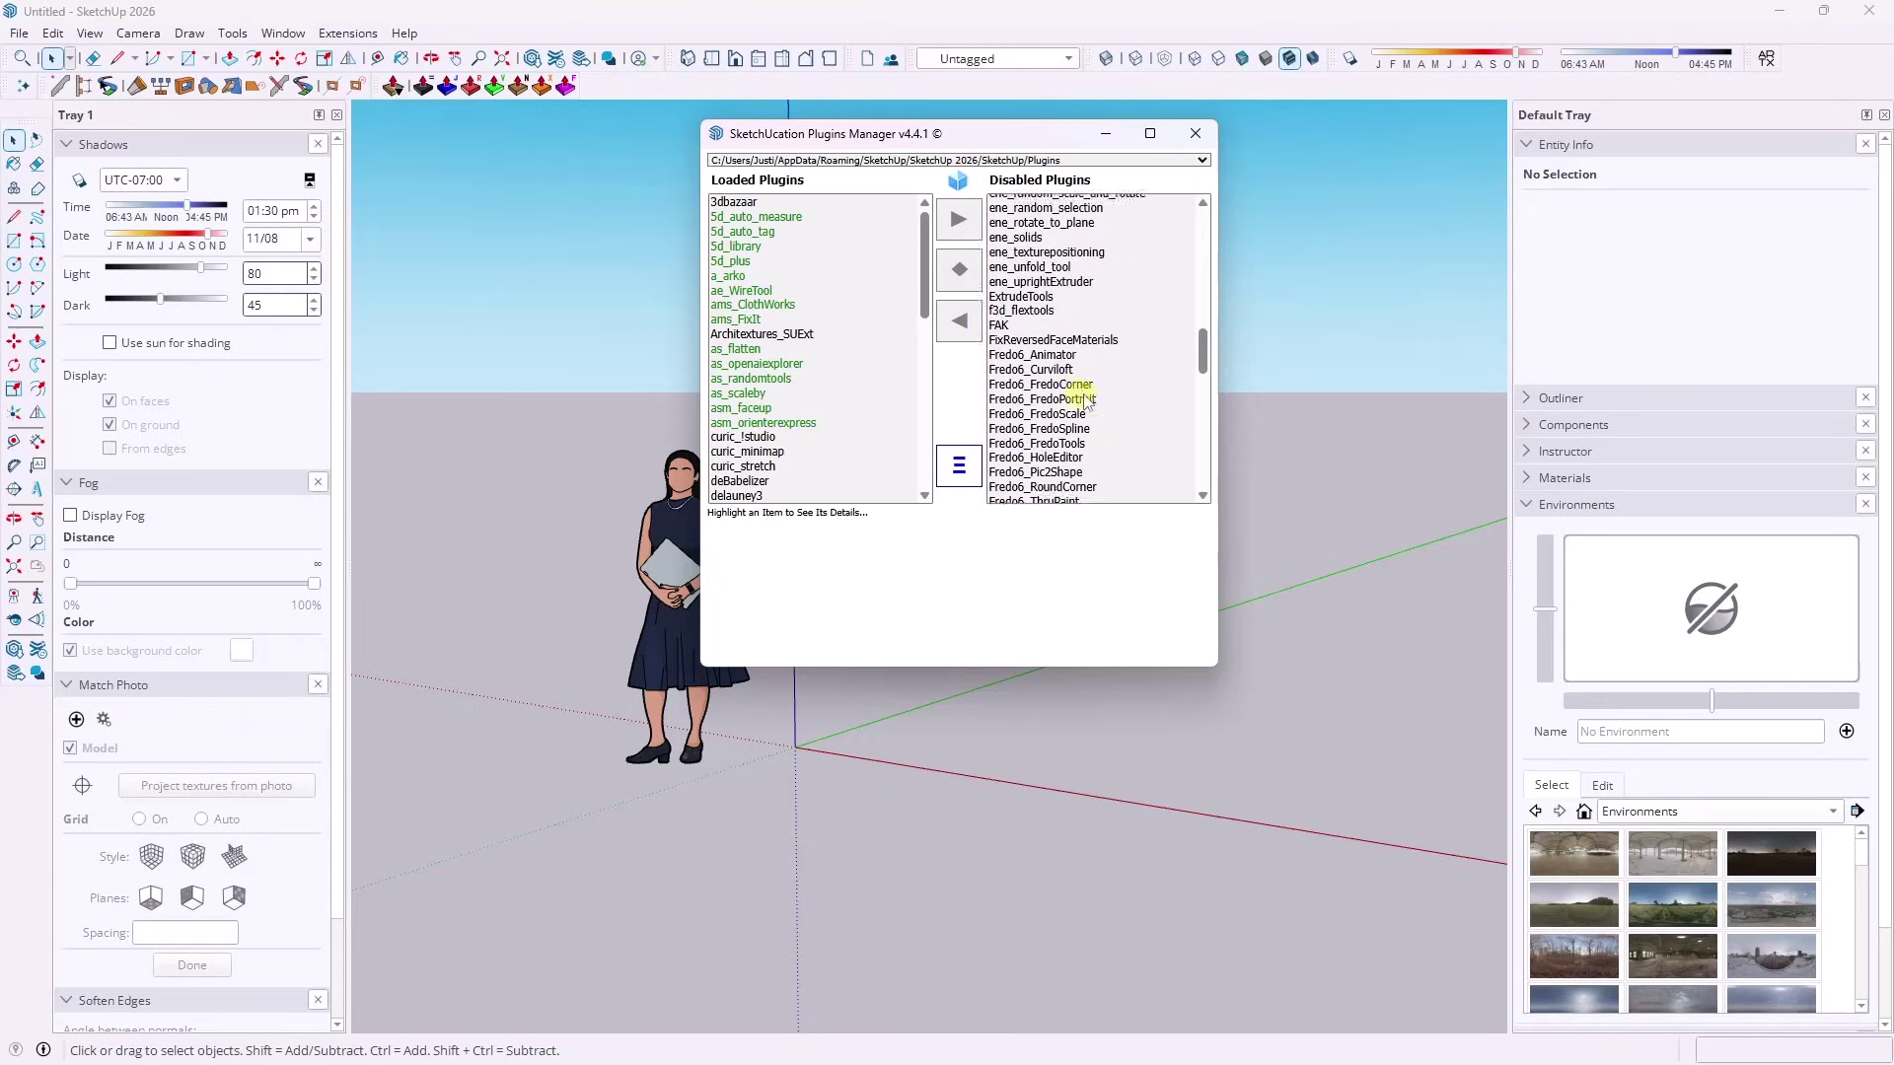
# Enable Fredo6_FredoScale from the disabled plugins, check another plugin, and close the manager
pyautogui.click(1073, 314)
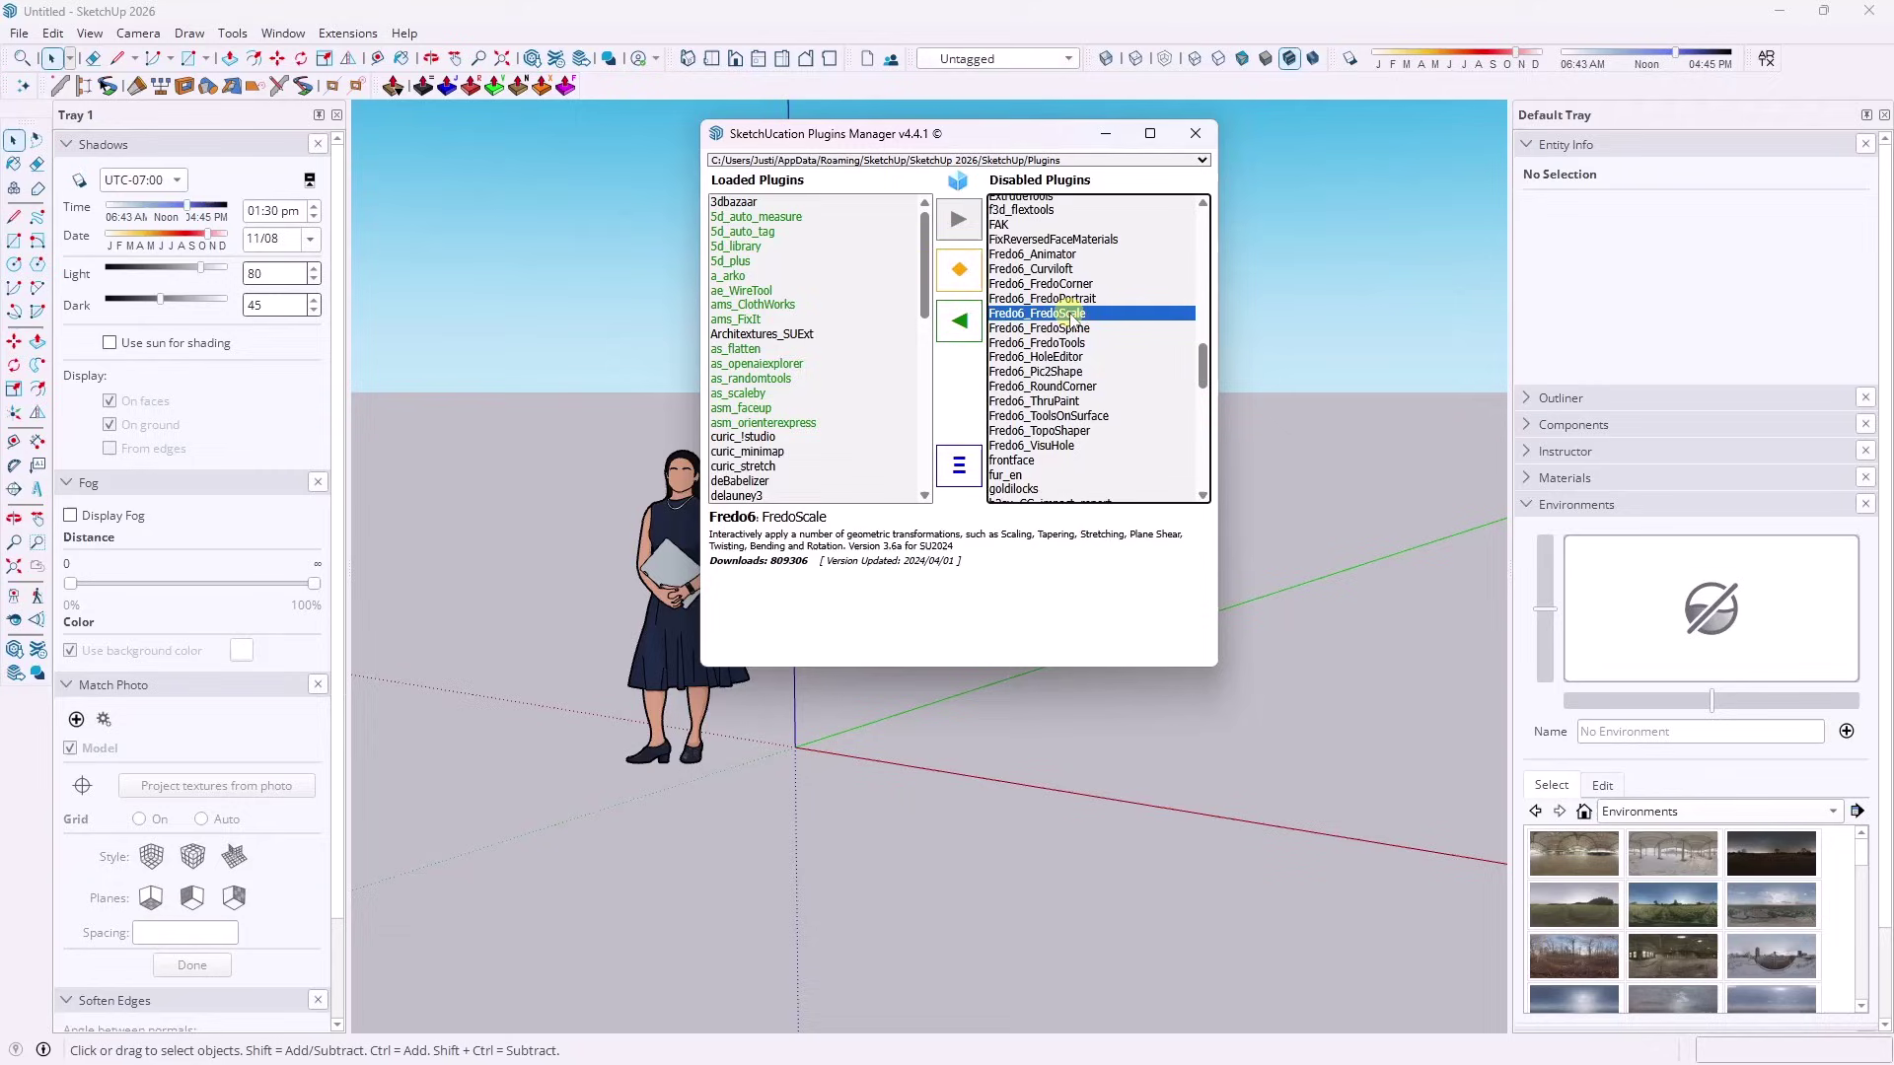
pyautogui.click(959, 320)
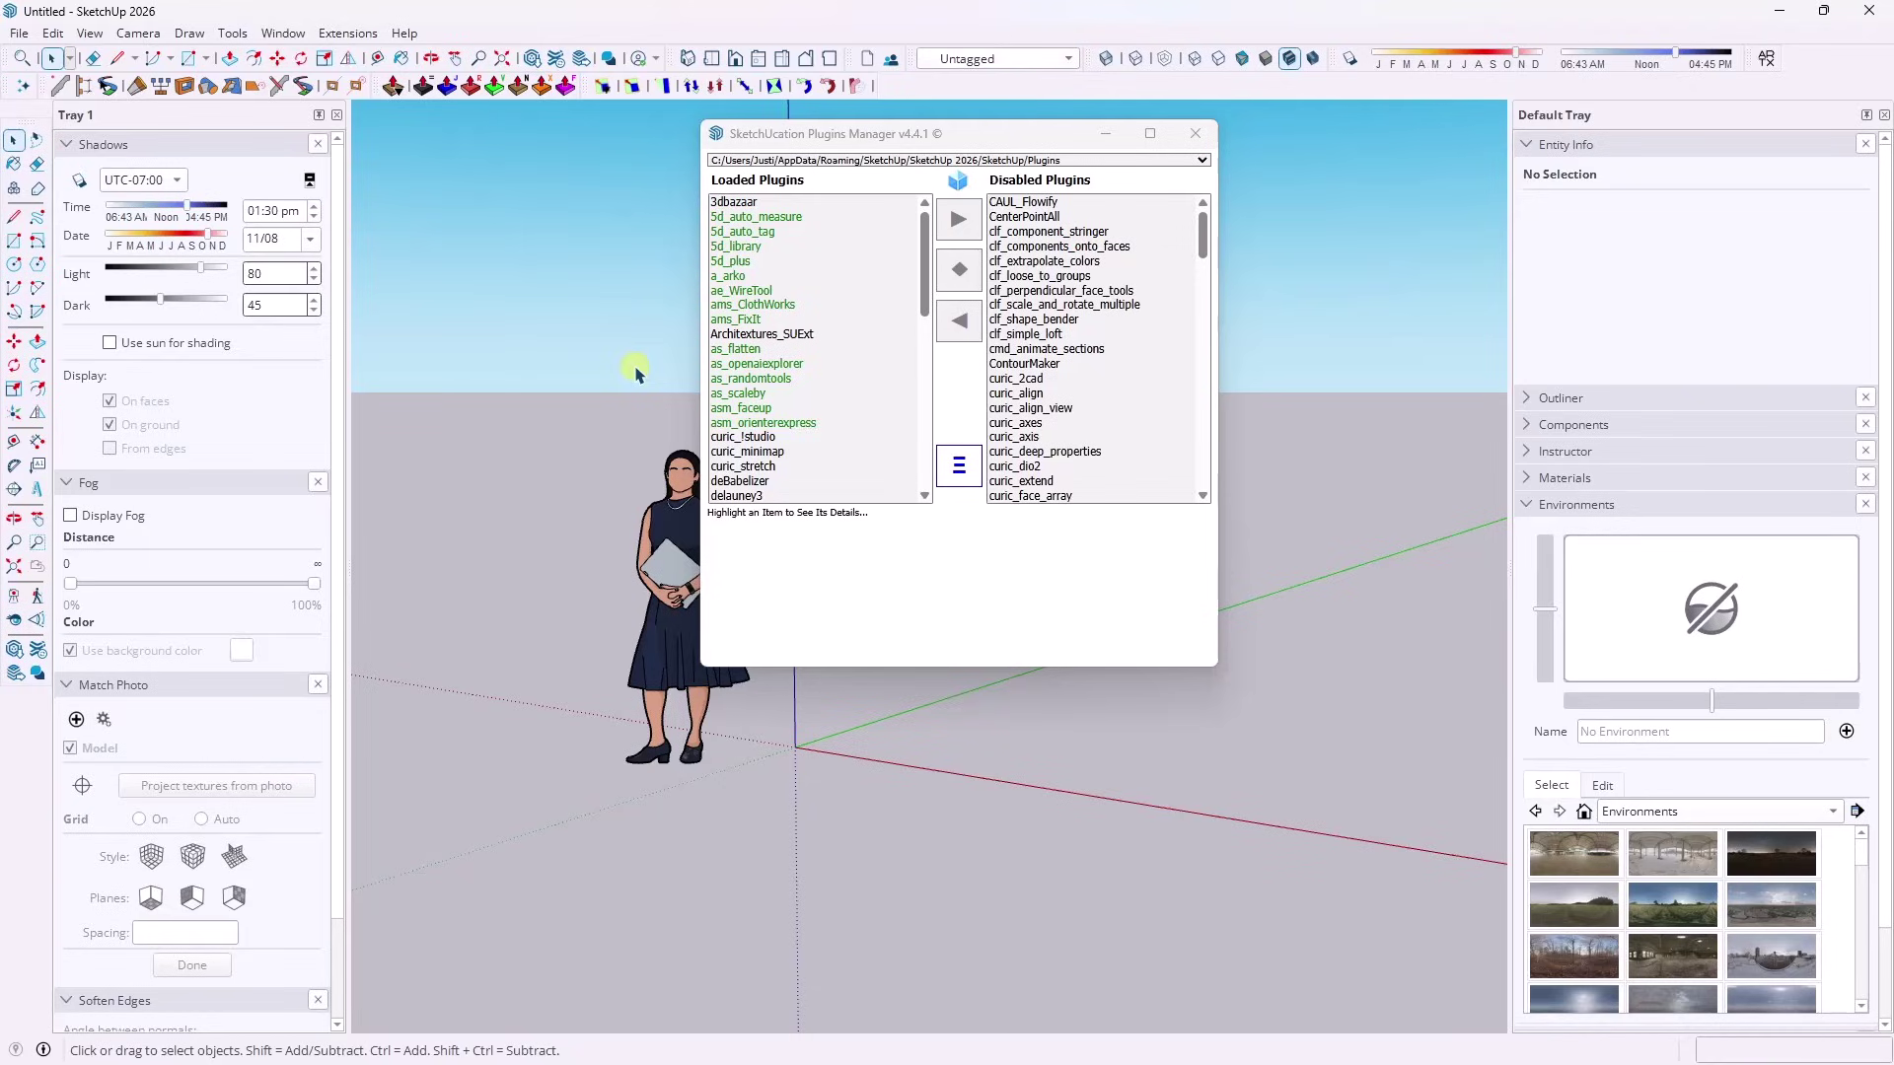
pyautogui.scroll(-7, 1105, 409)
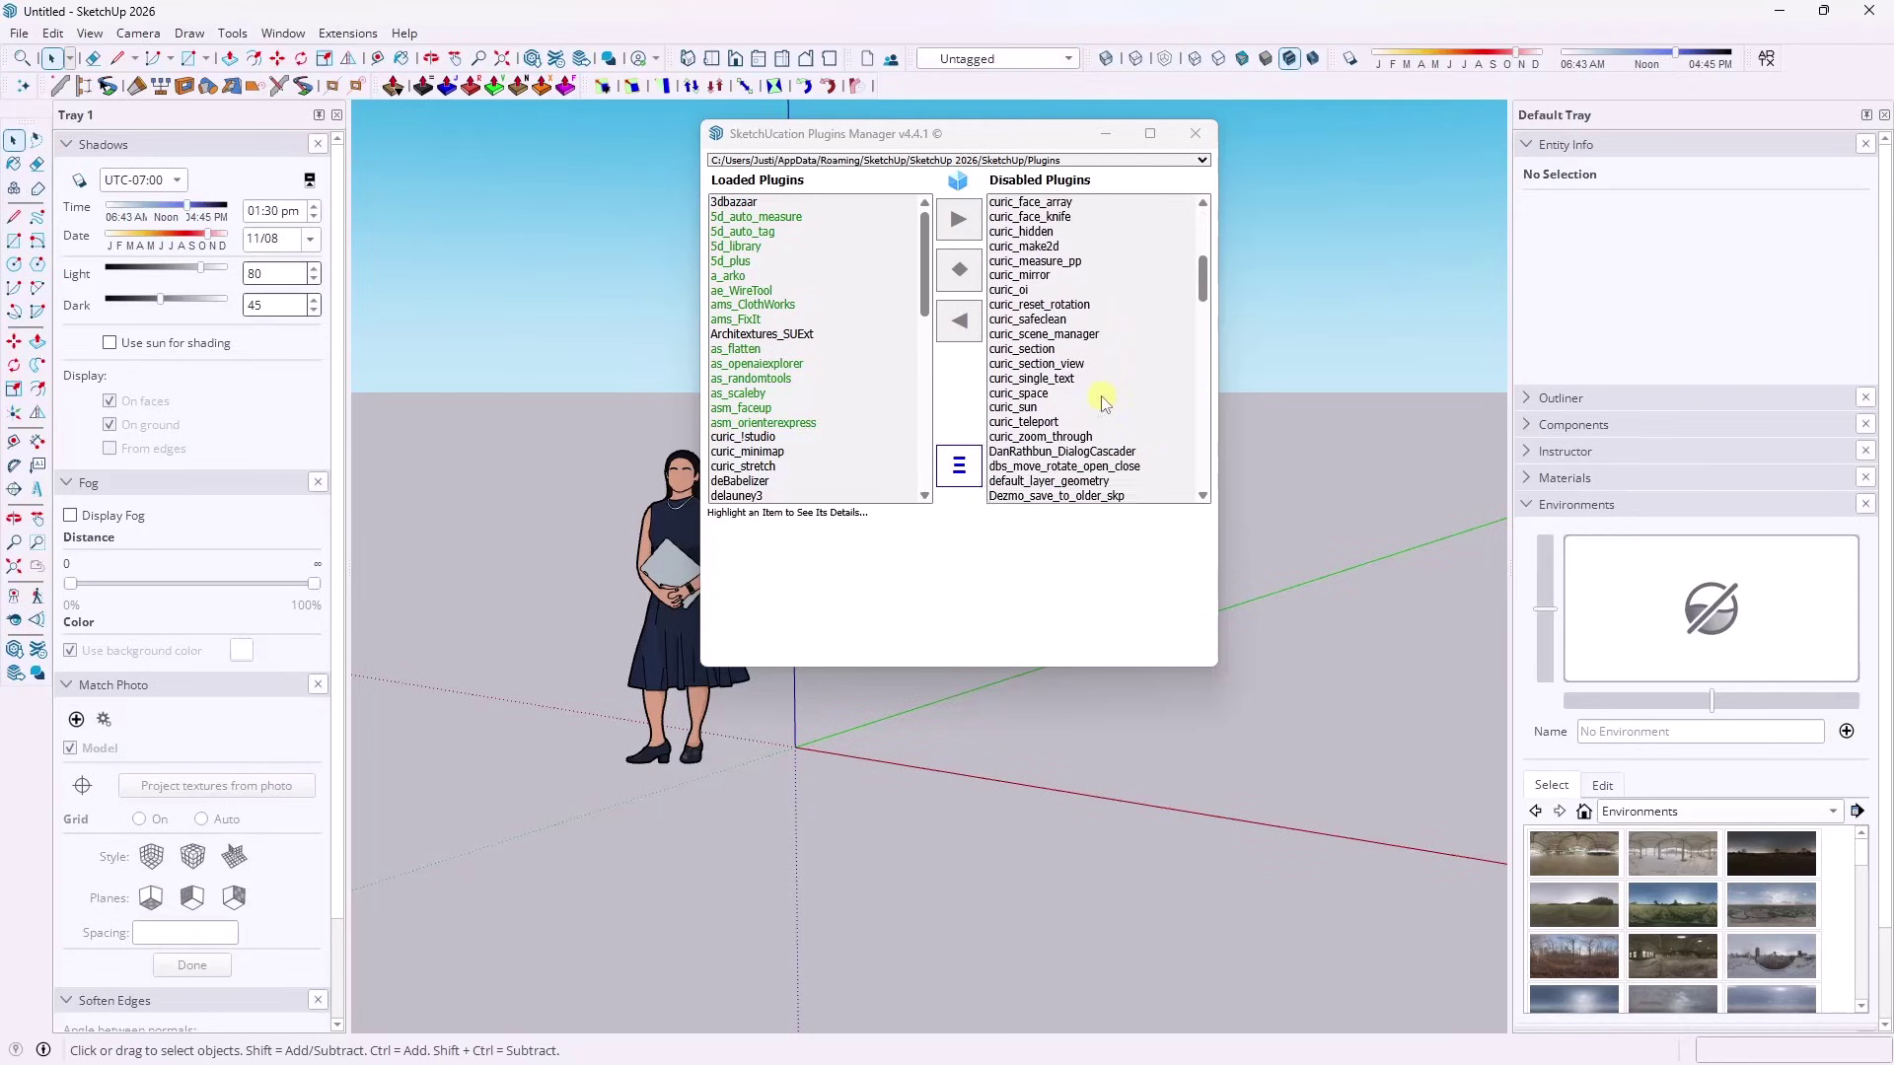
pyautogui.scroll(-13, 1103, 401)
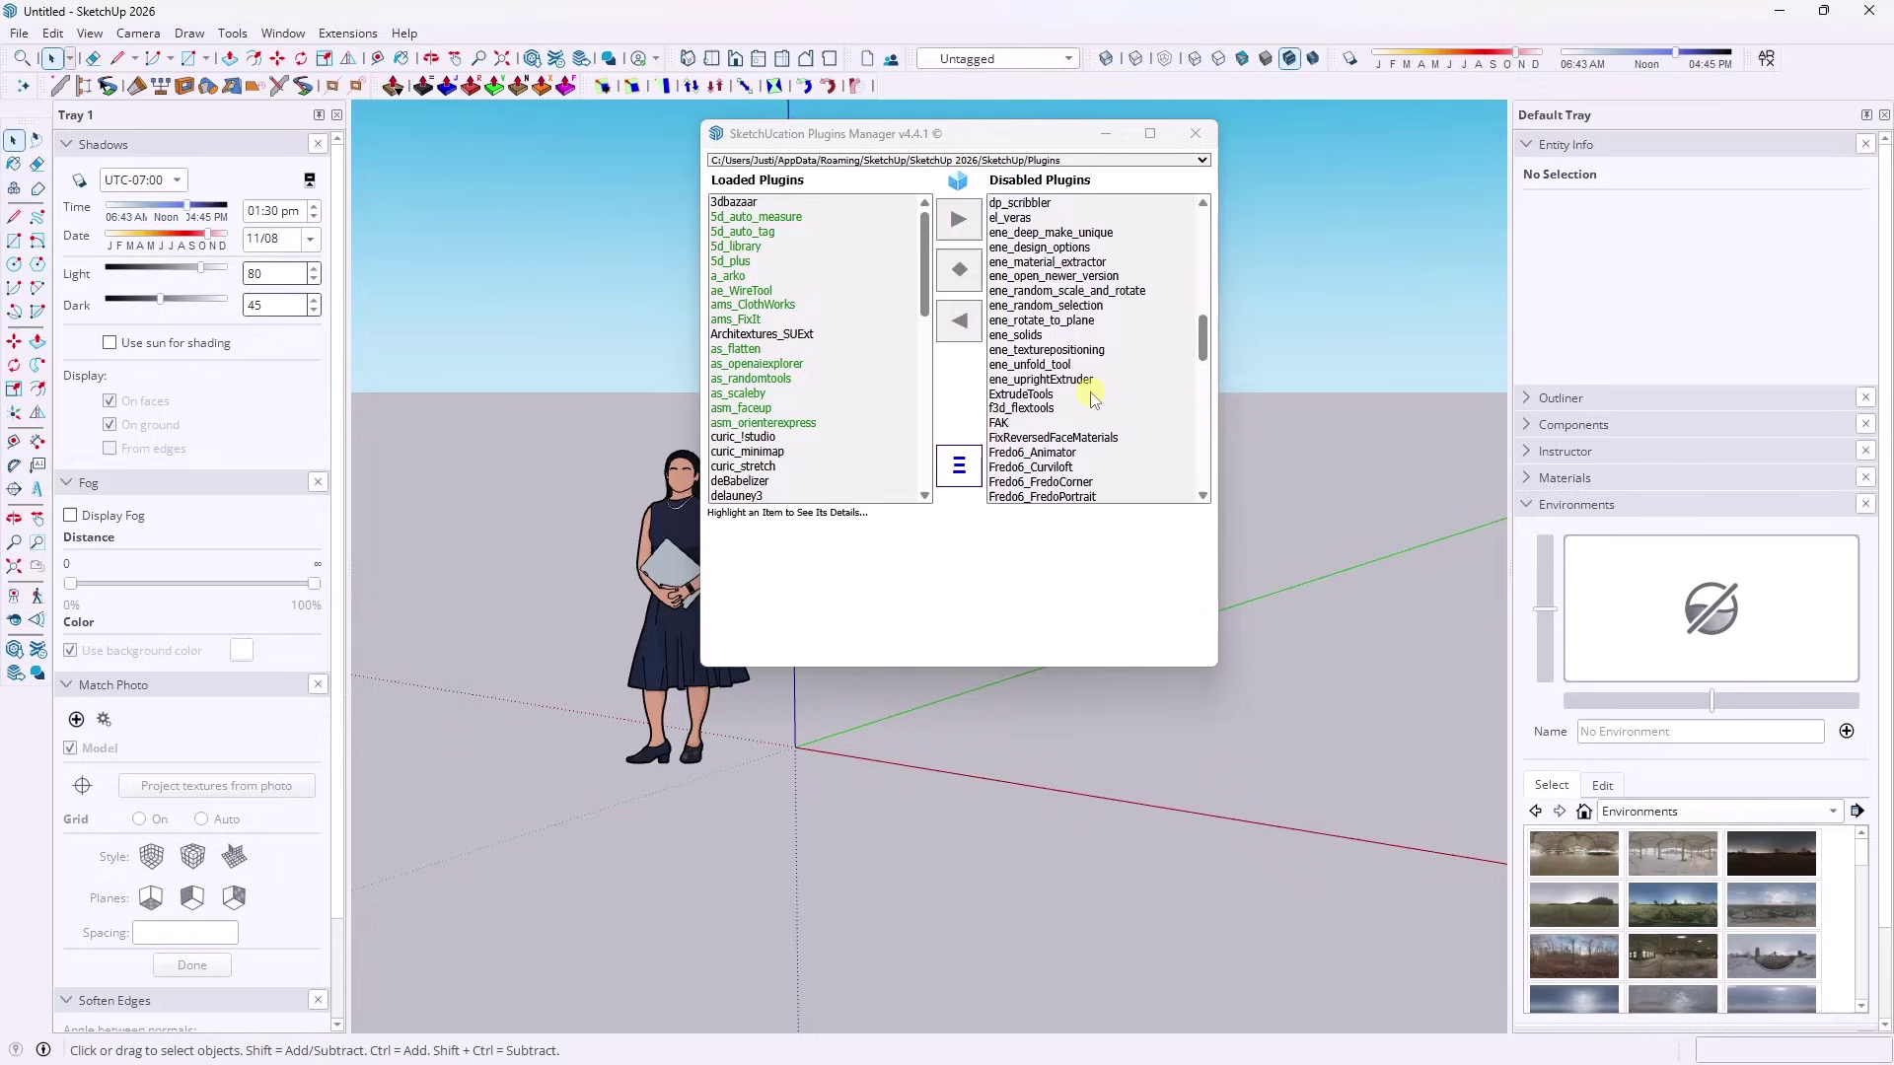
pyautogui.scroll(-12, 1095, 404)
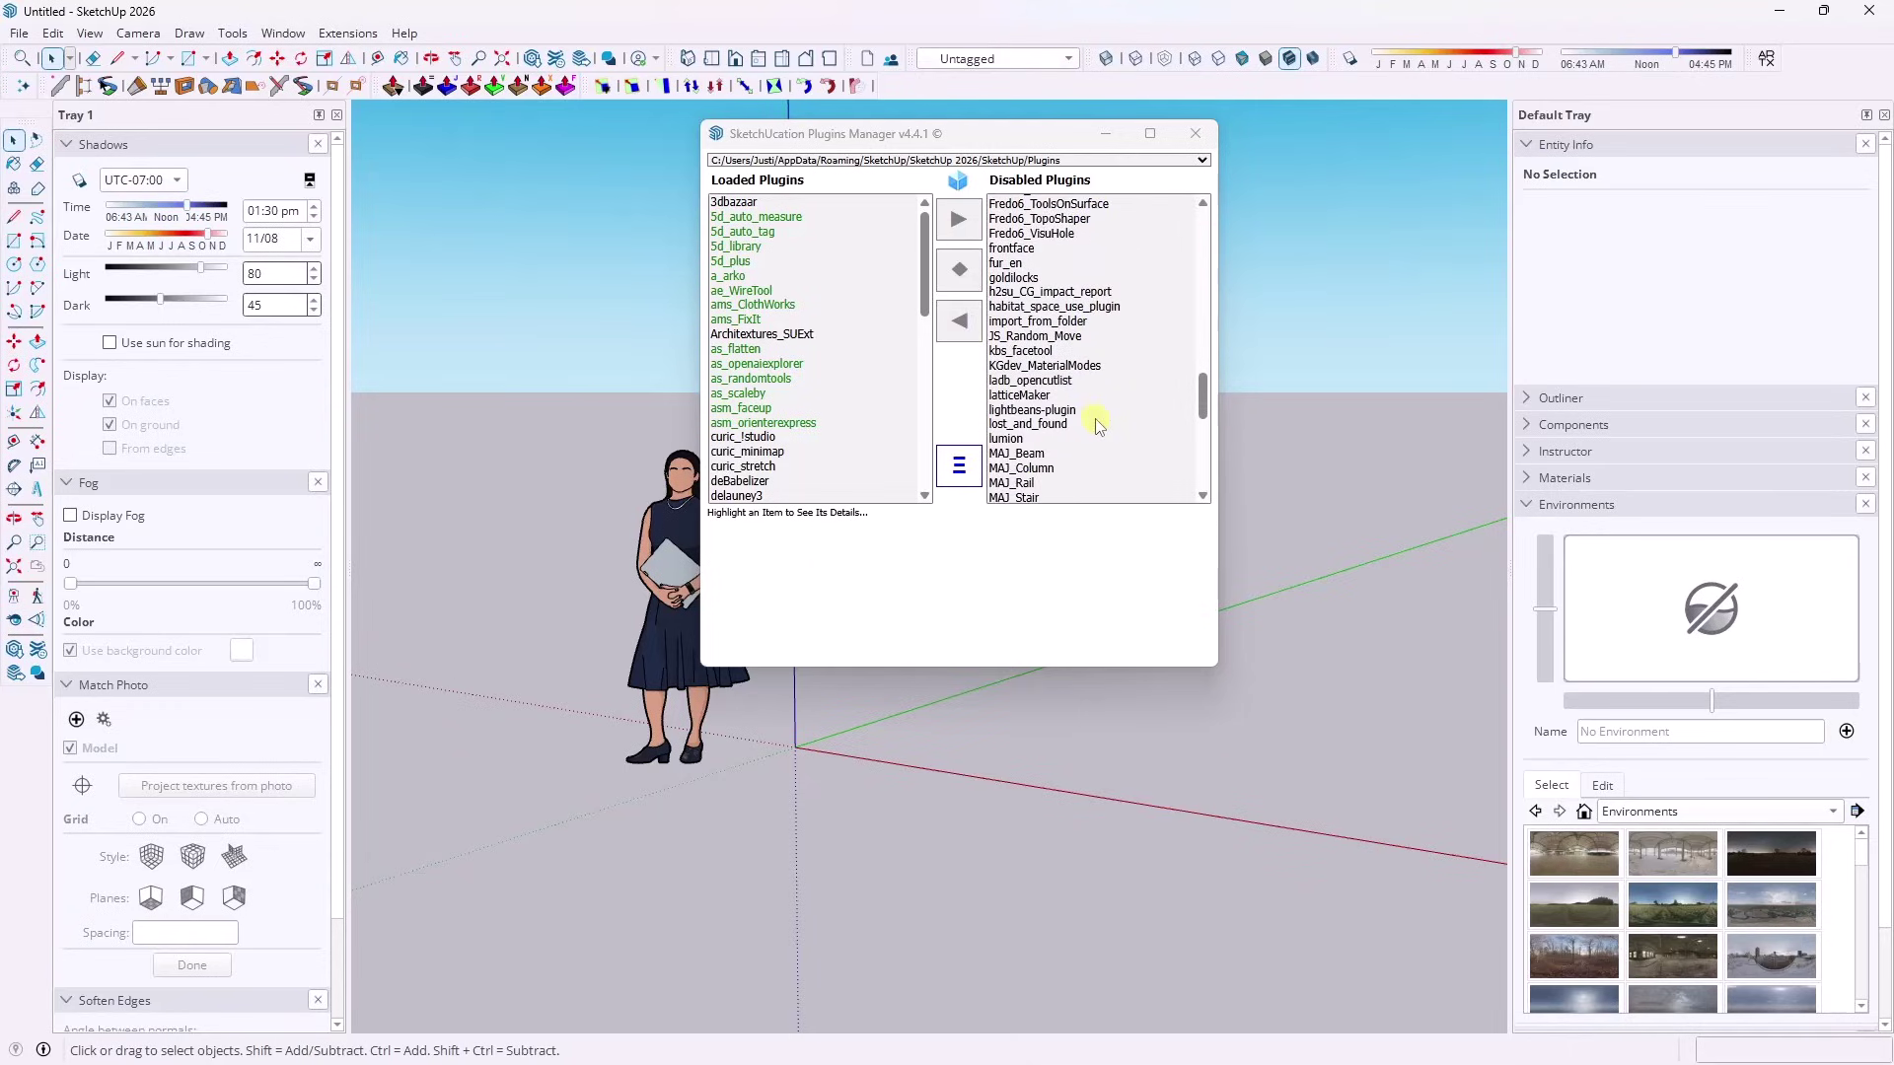
pyautogui.scroll(14, 1097, 419)
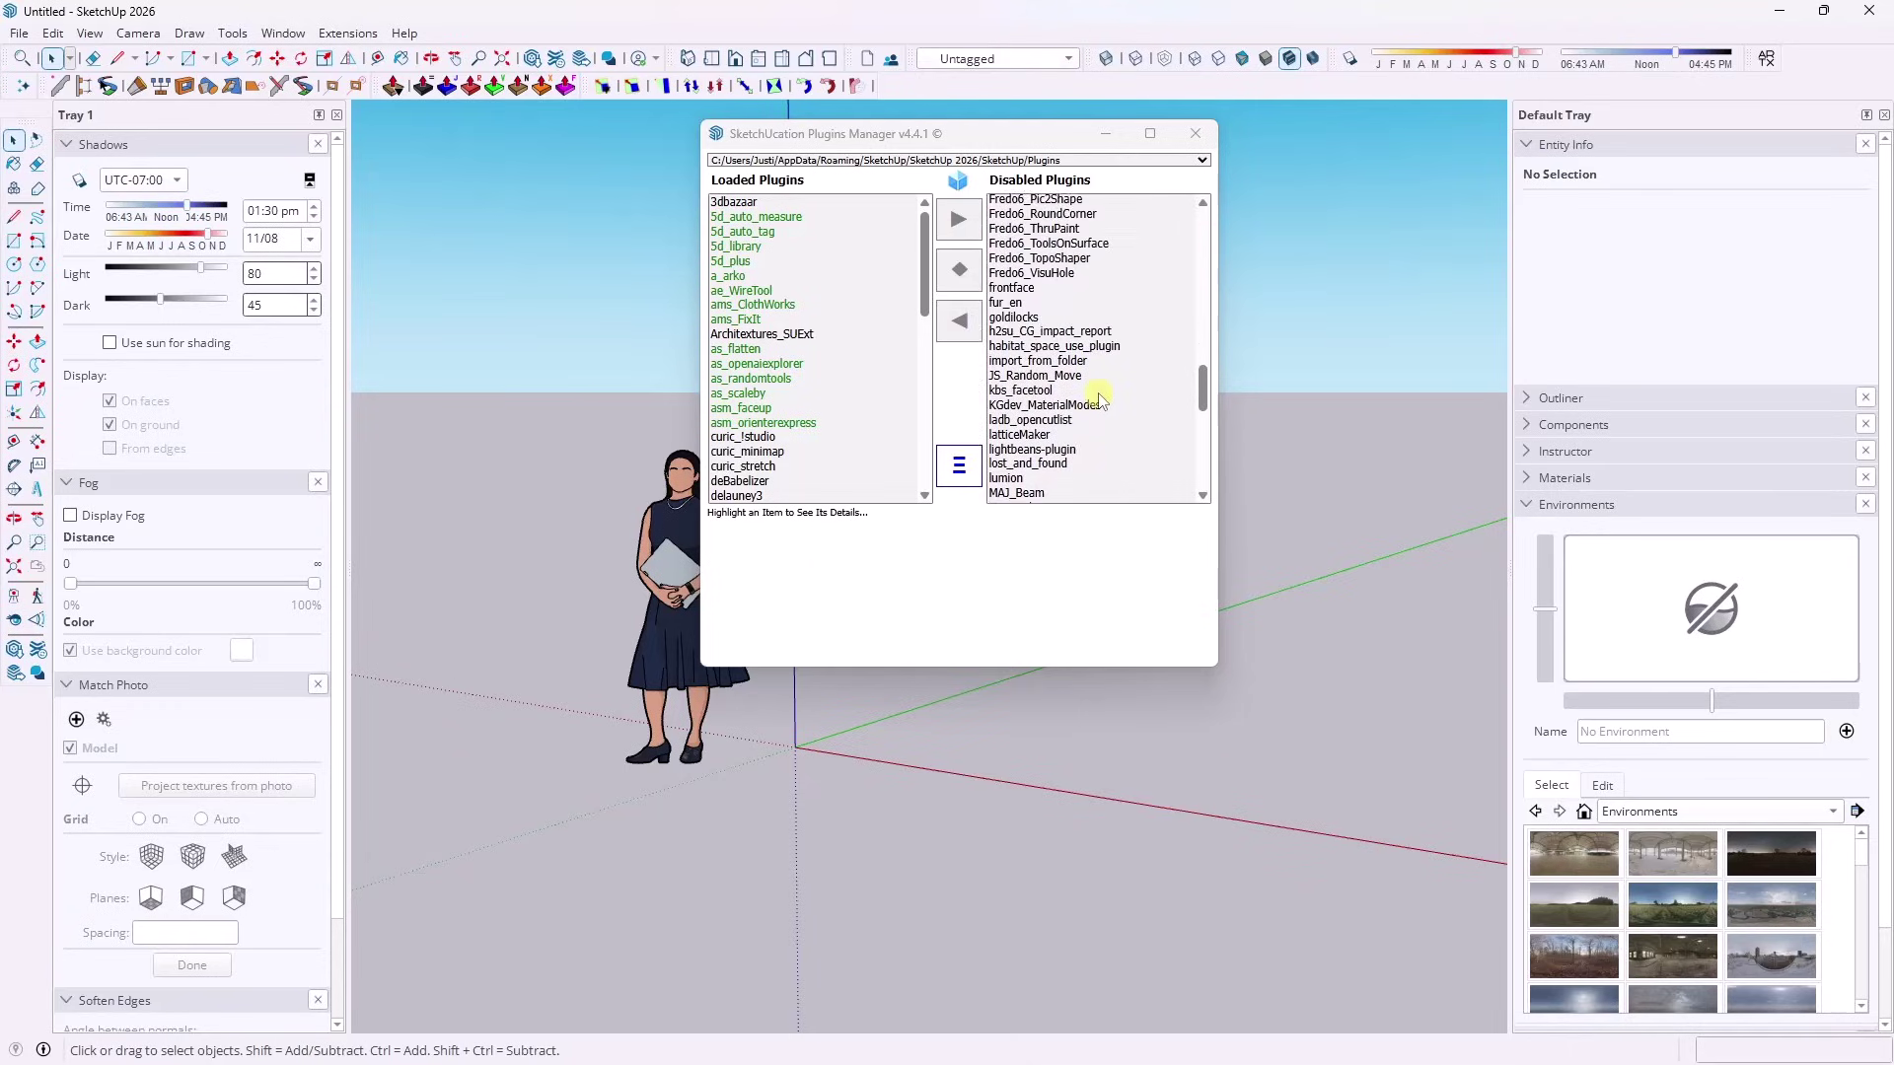
pyautogui.click(1075, 407)
pyautogui.scroll(10, 1080, 395)
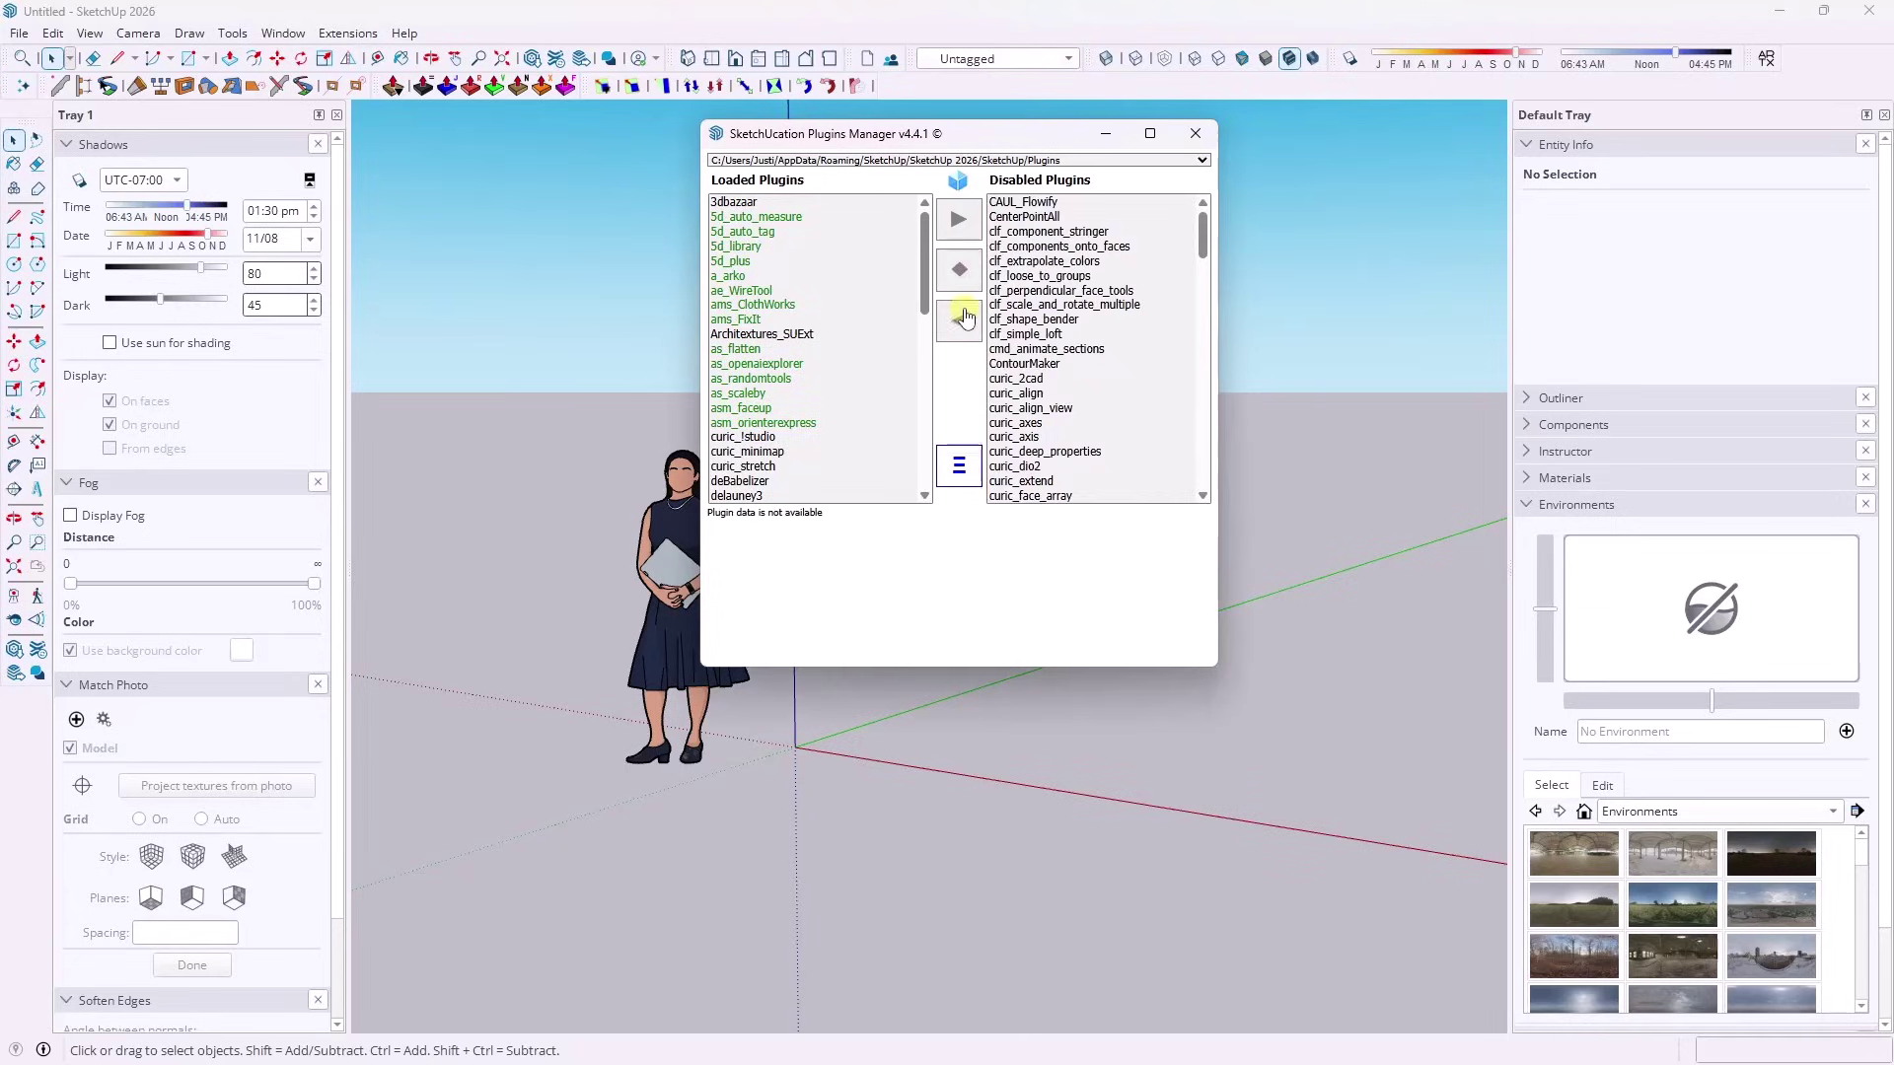
pyautogui.click(1197, 135)
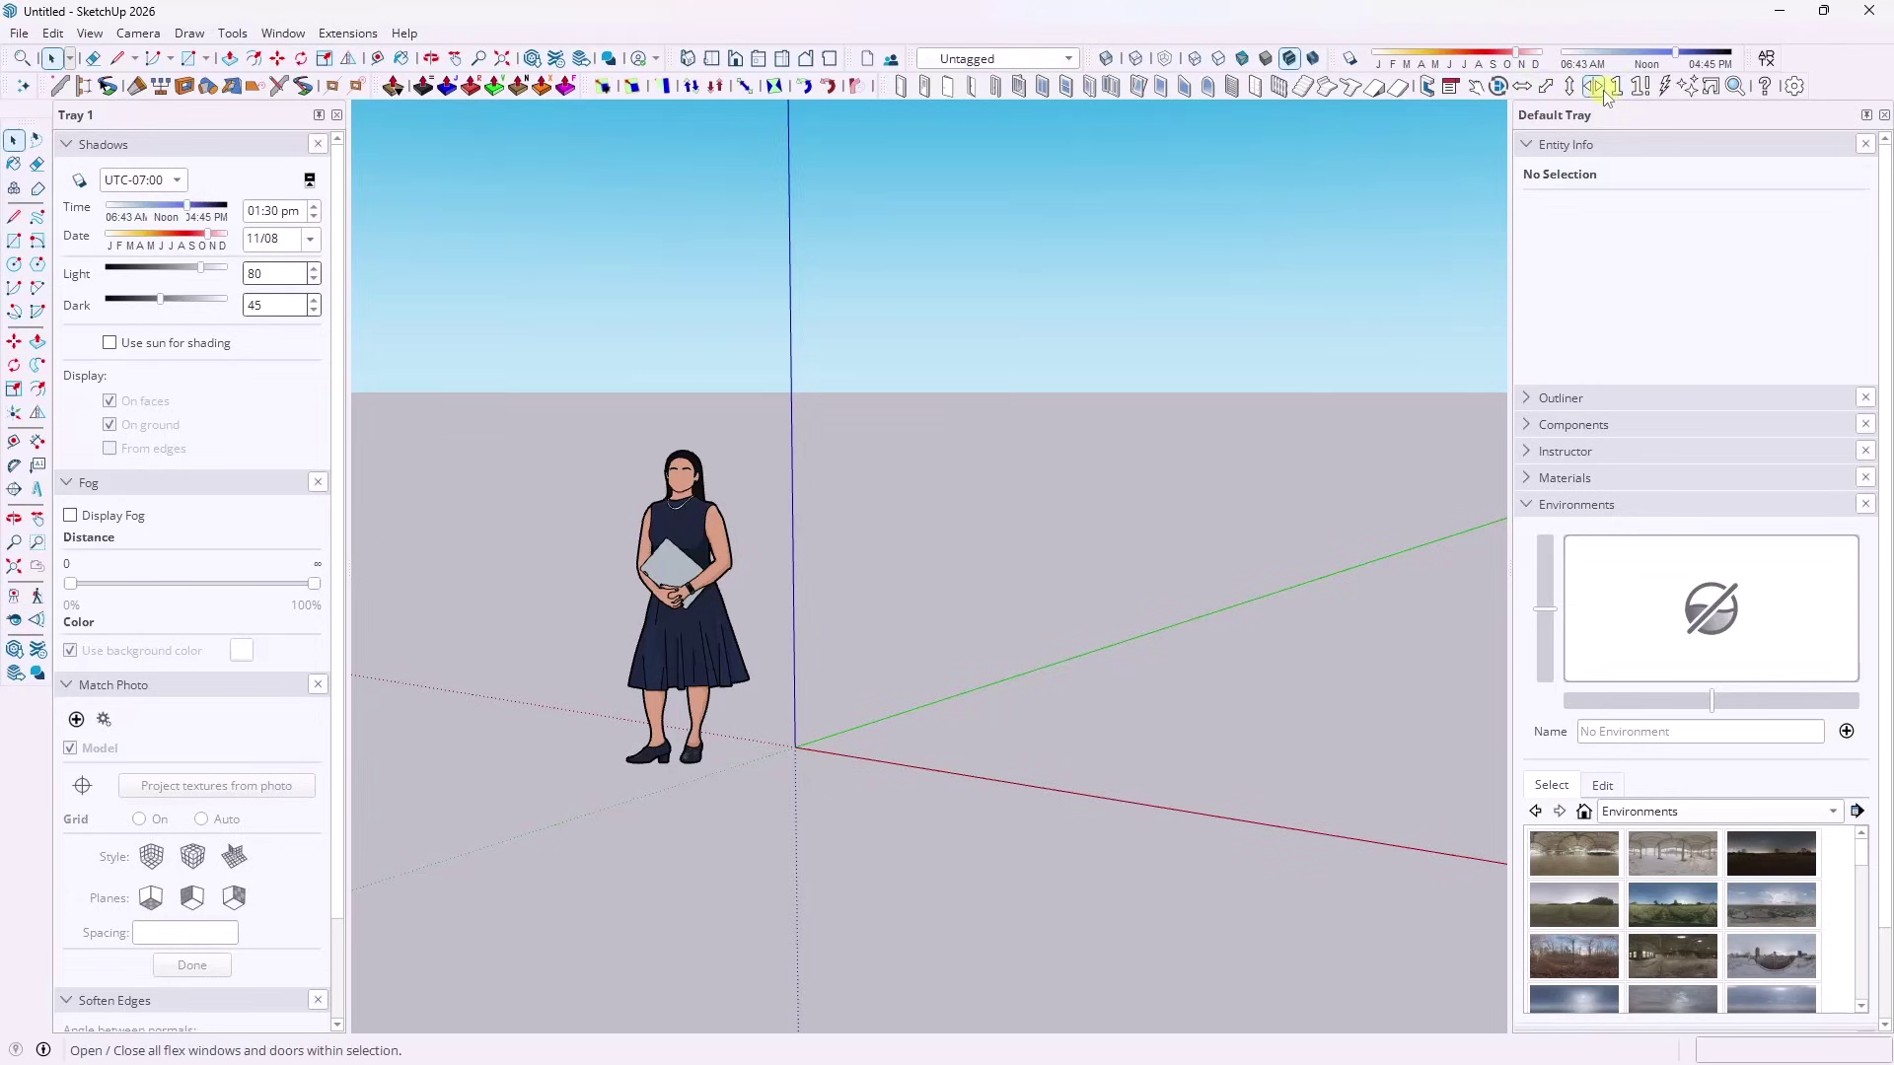
# Close the Tray 1 panel, leaving the toolbar list unchanged
pyautogui.click(336, 114)
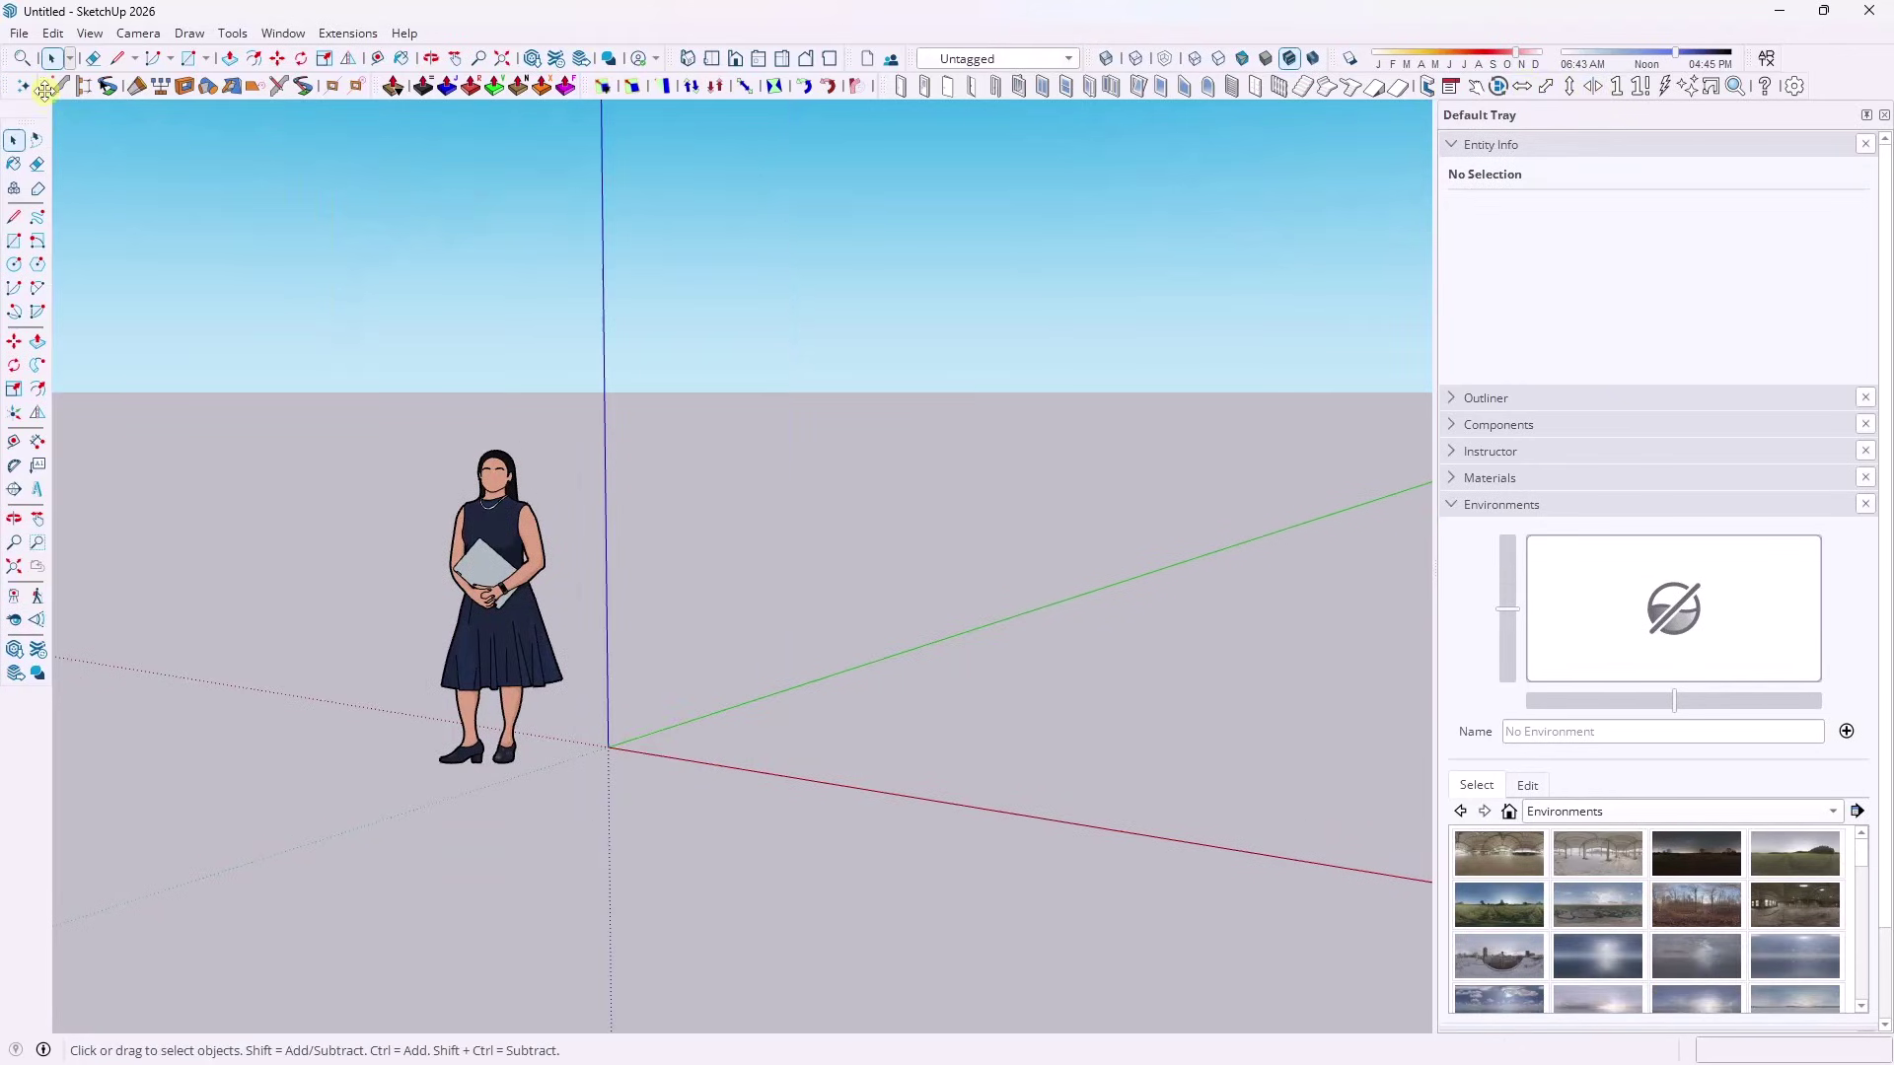
pyautogui.rightClick(45, 91)
pyautogui.click(59, 116)
# Float out and close the Profile Builder 4 and Fredo6_JointPushPull toolbars
pyautogui.moveTo(51, 86); pyautogui.dragTo(193, 286)
pyautogui.click(524, 275)
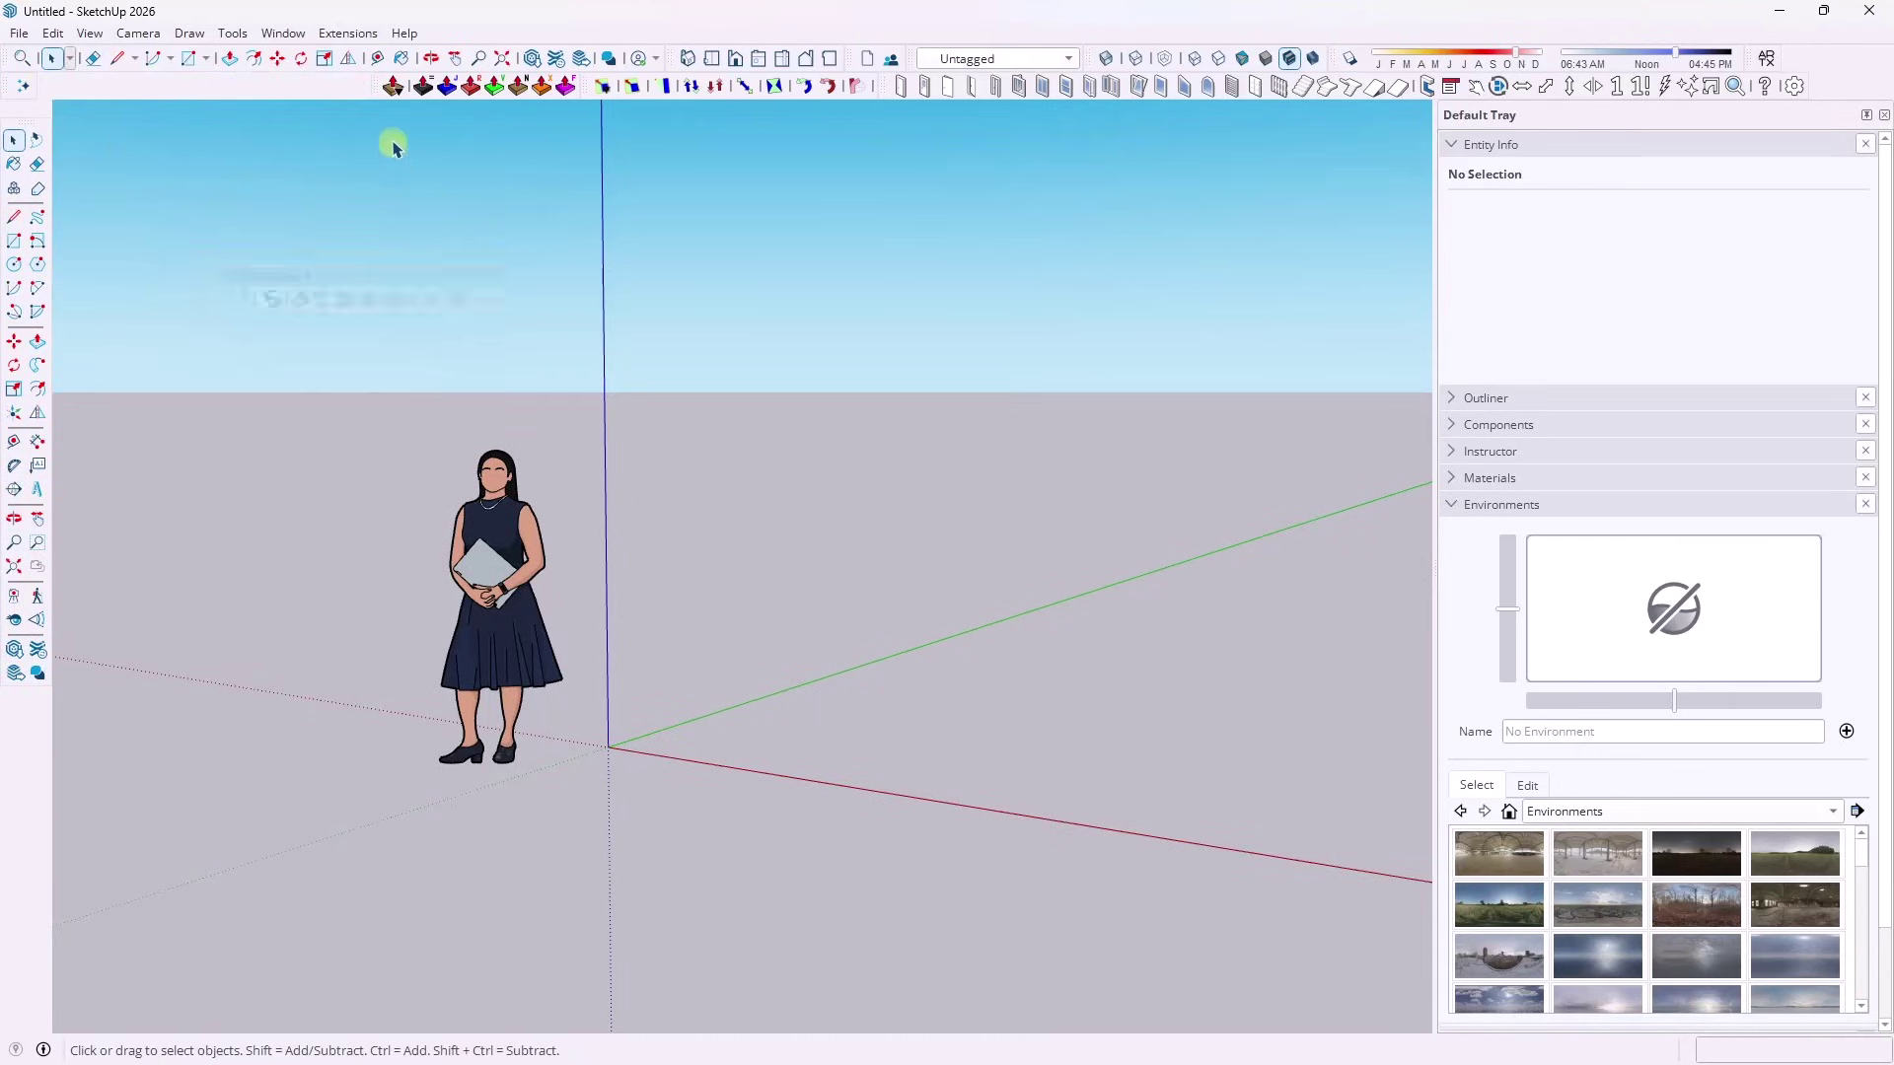
pyautogui.moveTo(384, 86); pyautogui.dragTo(395, 225)
pyautogui.click(588, 225)
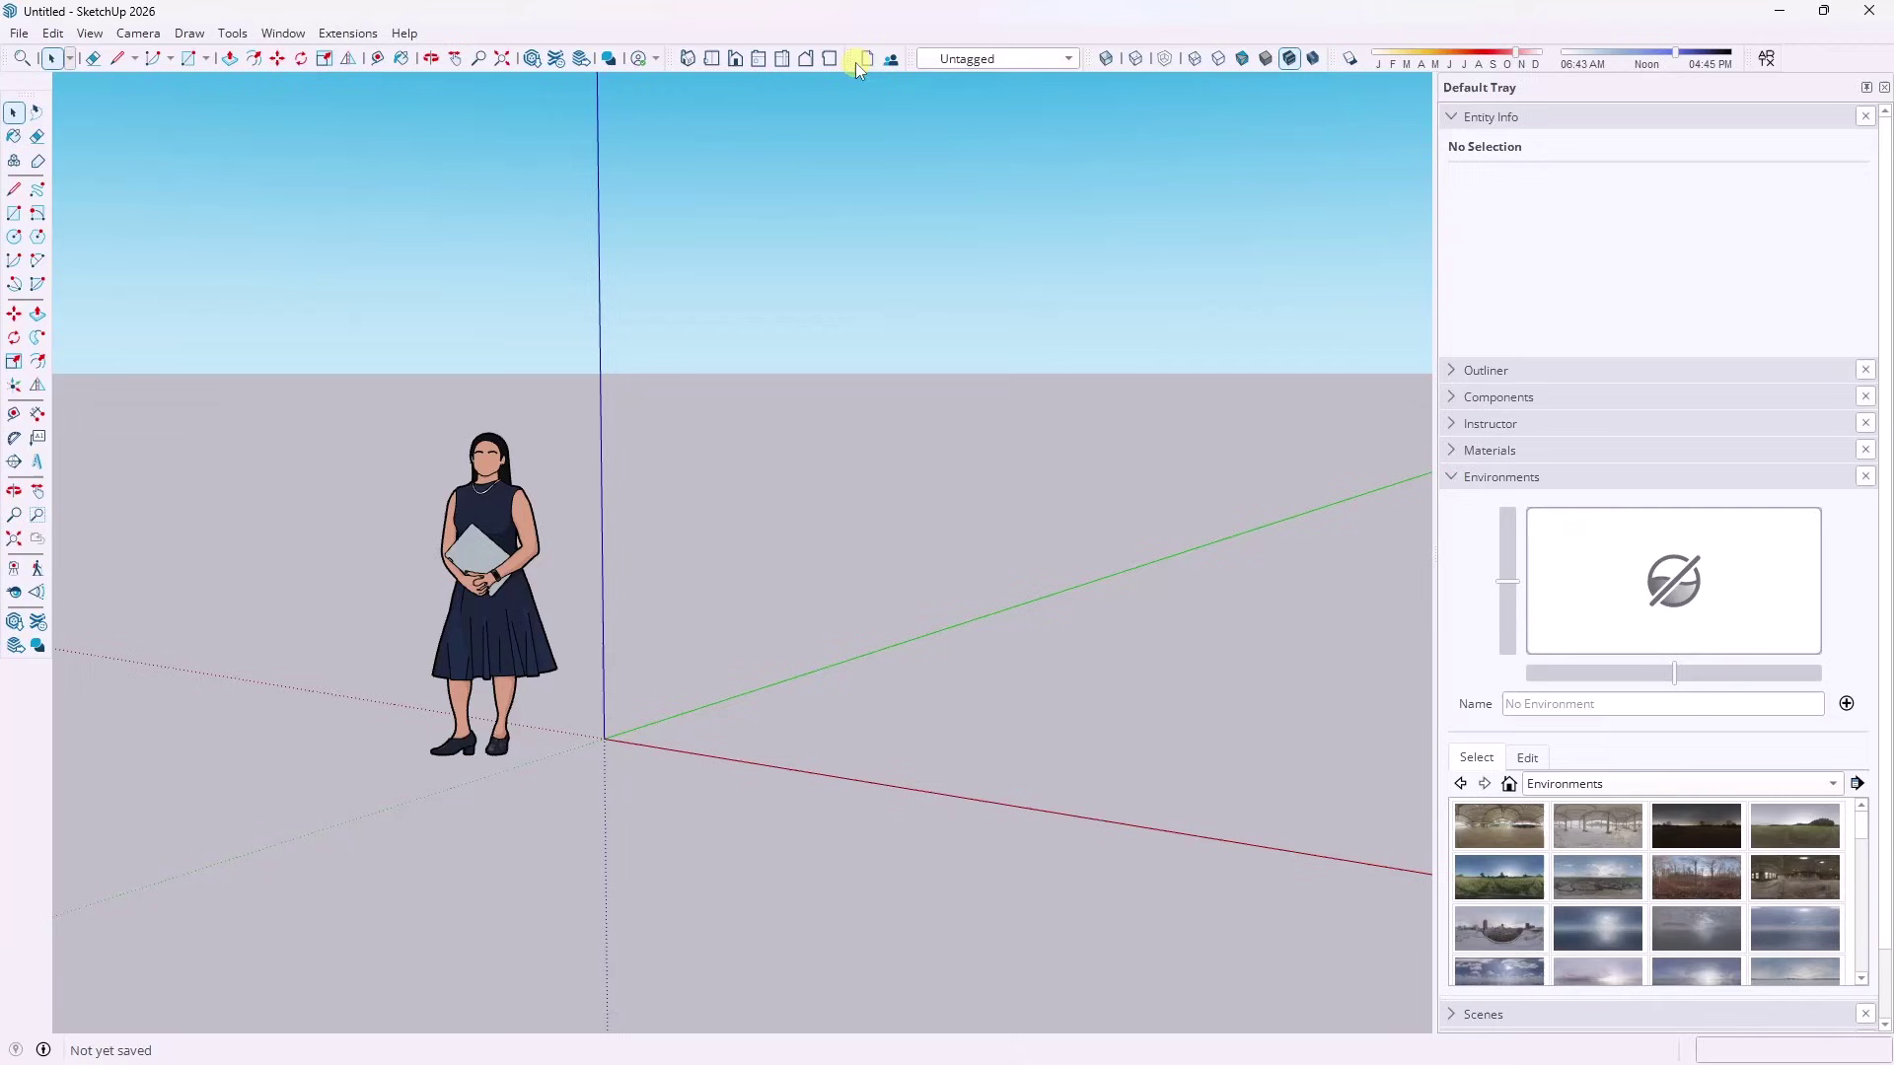
# Rerun File > Migrate Preferences with SketchUp 2025 as the source version
pyautogui.click(18, 34)
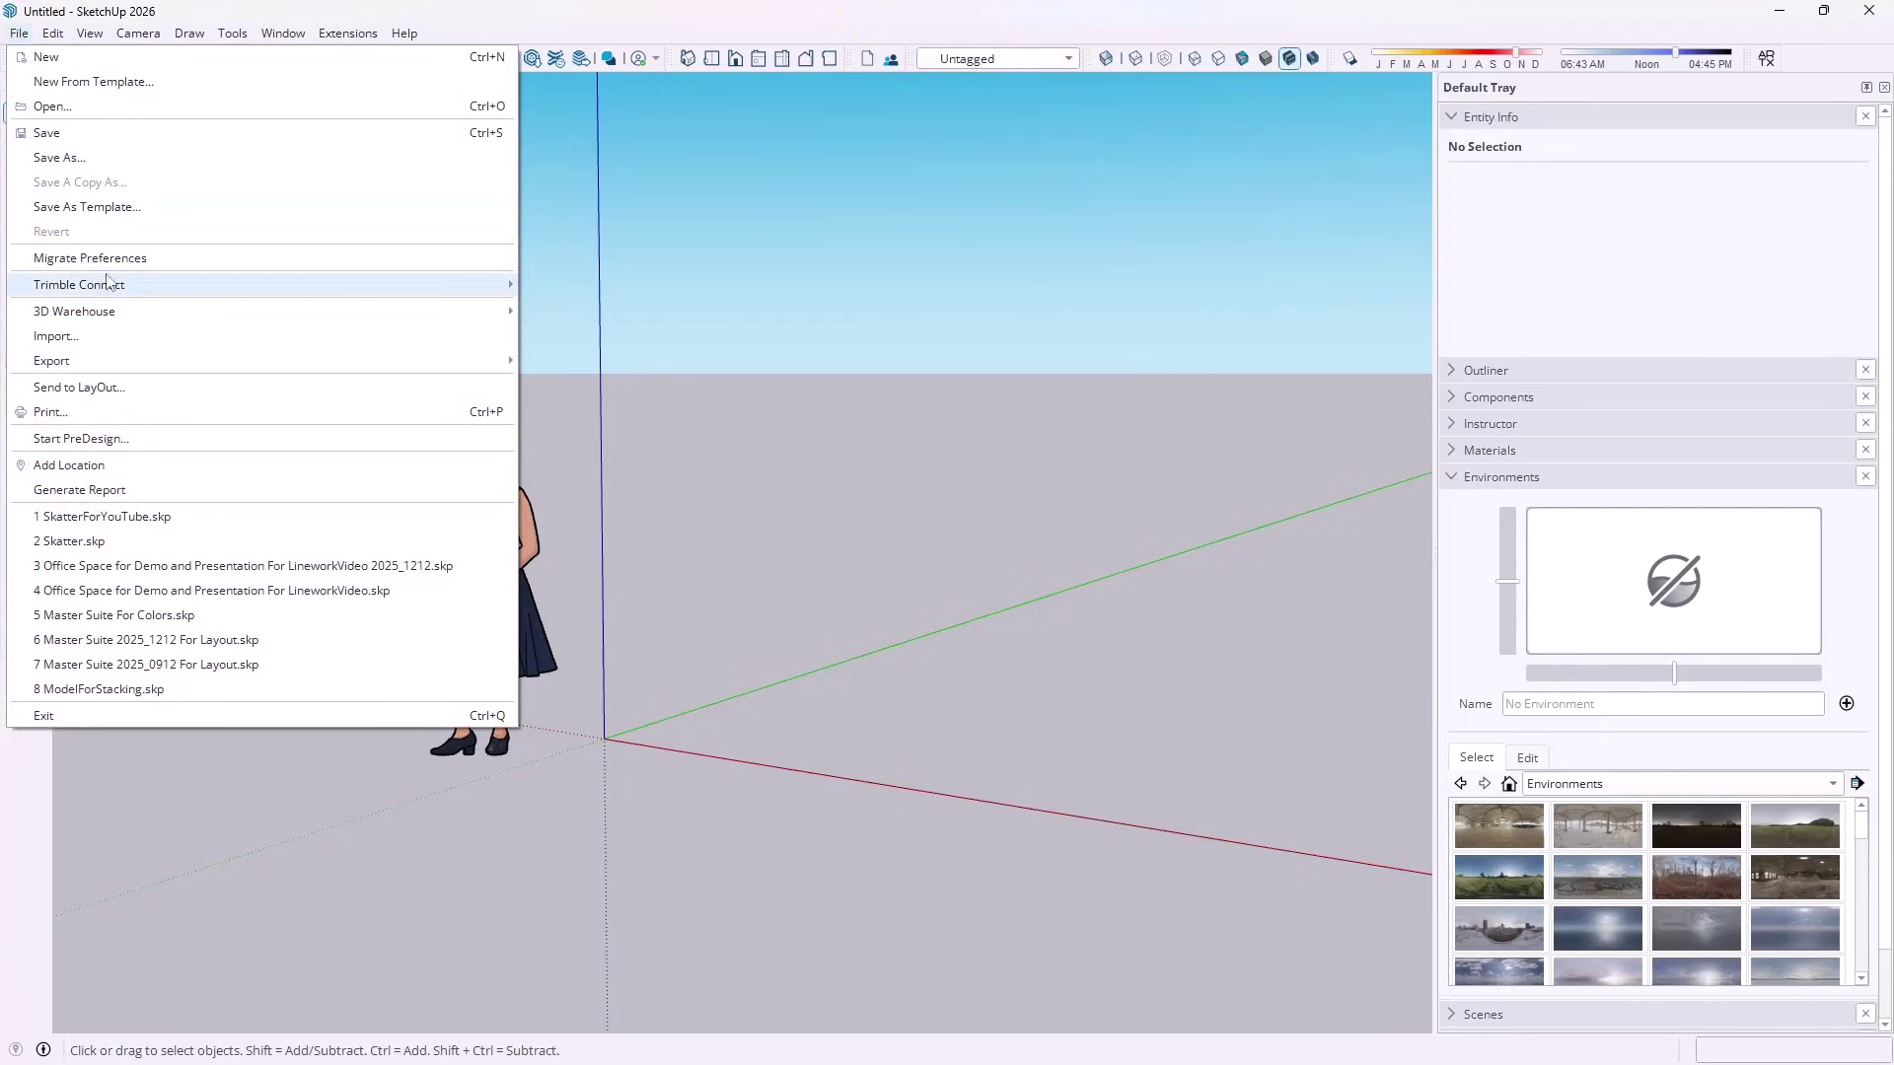
pyautogui.click(123, 260)
pyautogui.click(861, 615)
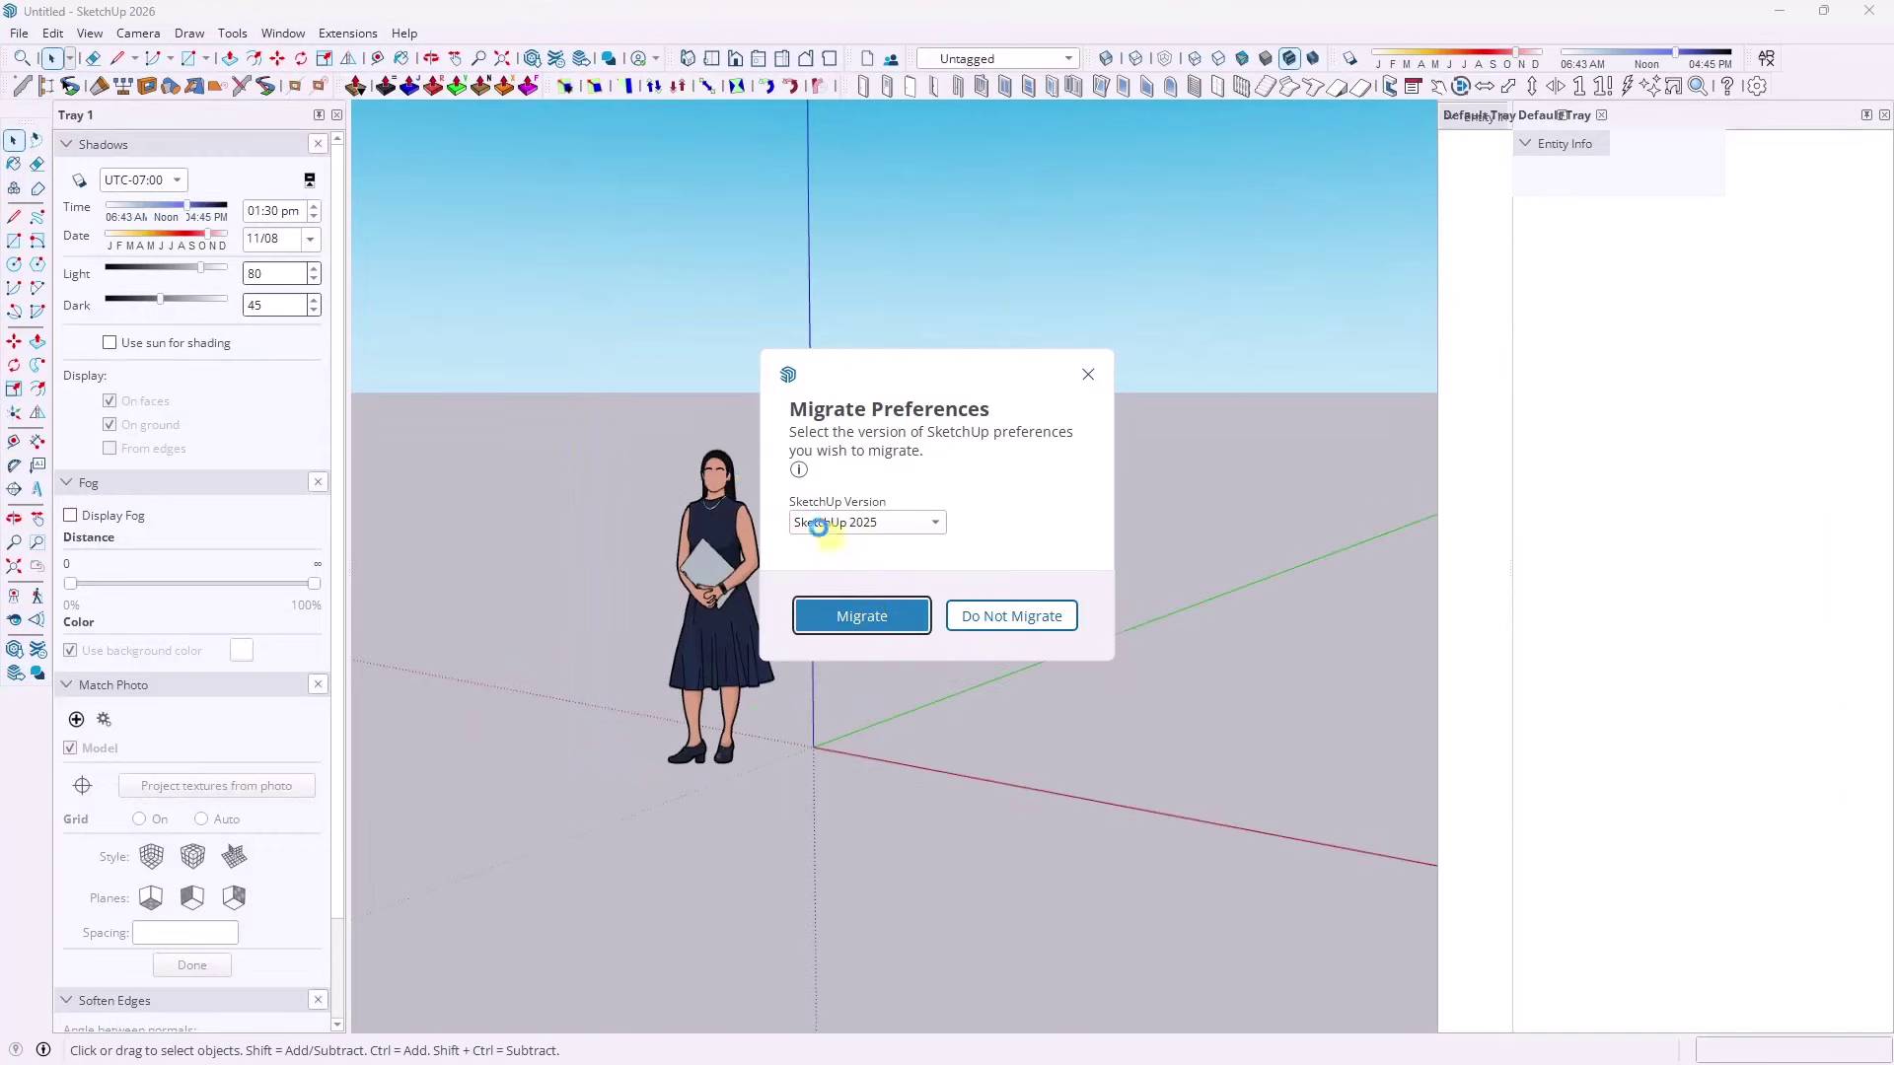